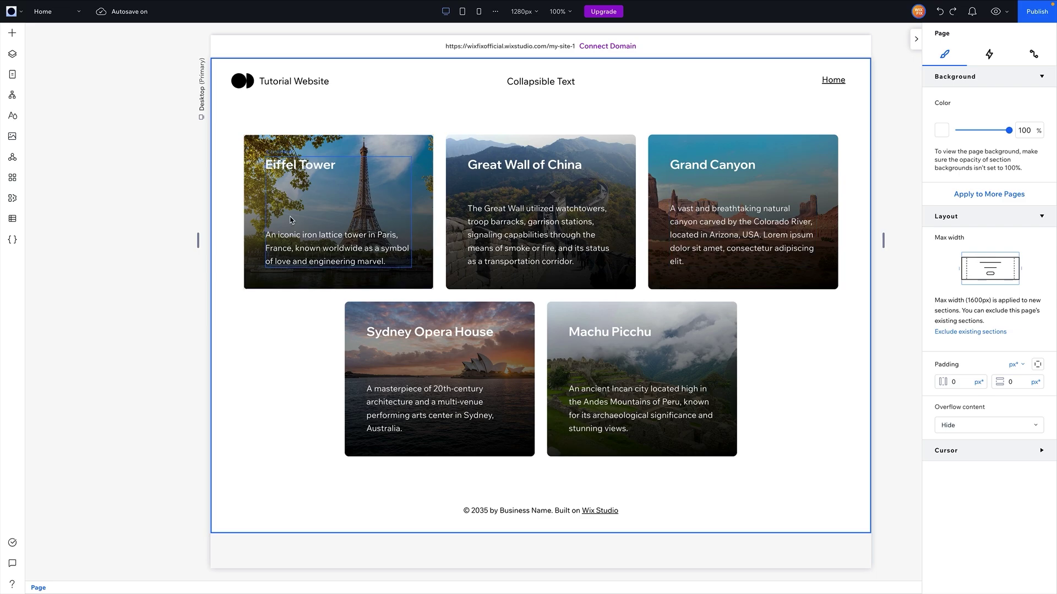
Browse the Collapsible Text elements and delete the description text from the Great Wall of China card
left_click(11, 36)
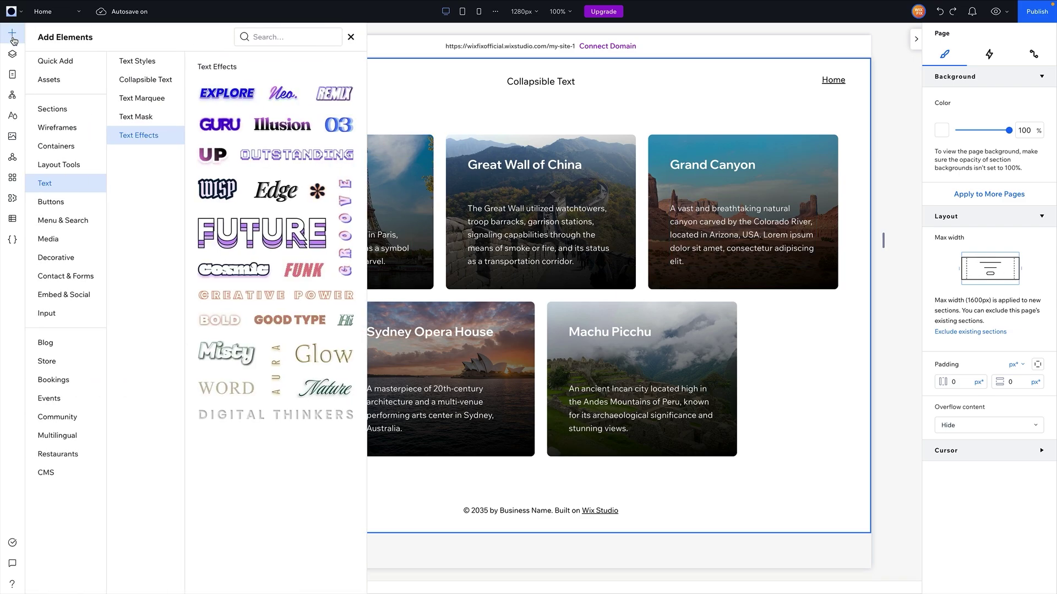
left_click(139, 80)
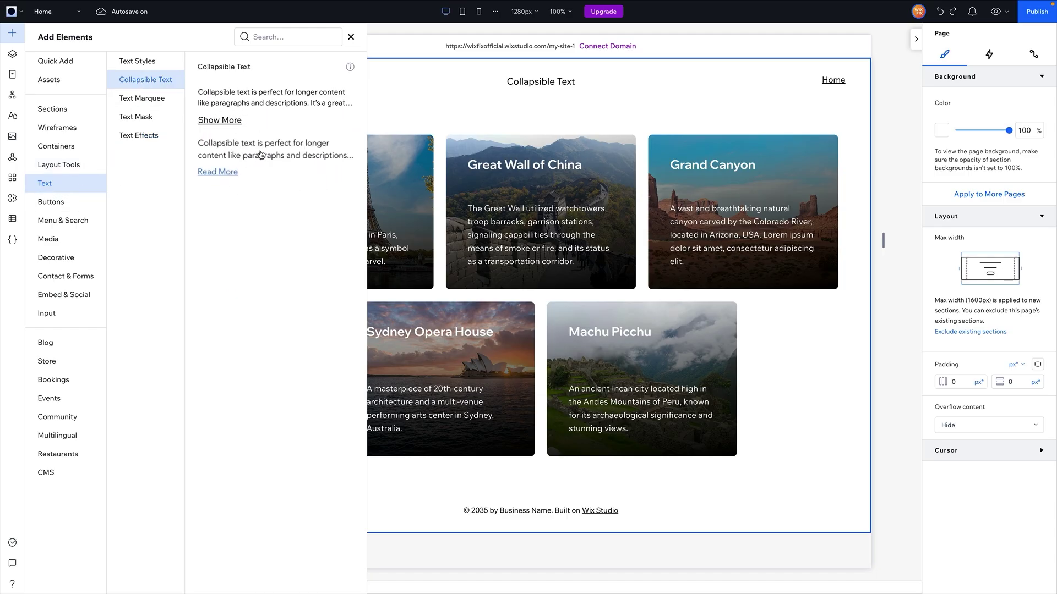
left_click(527, 235)
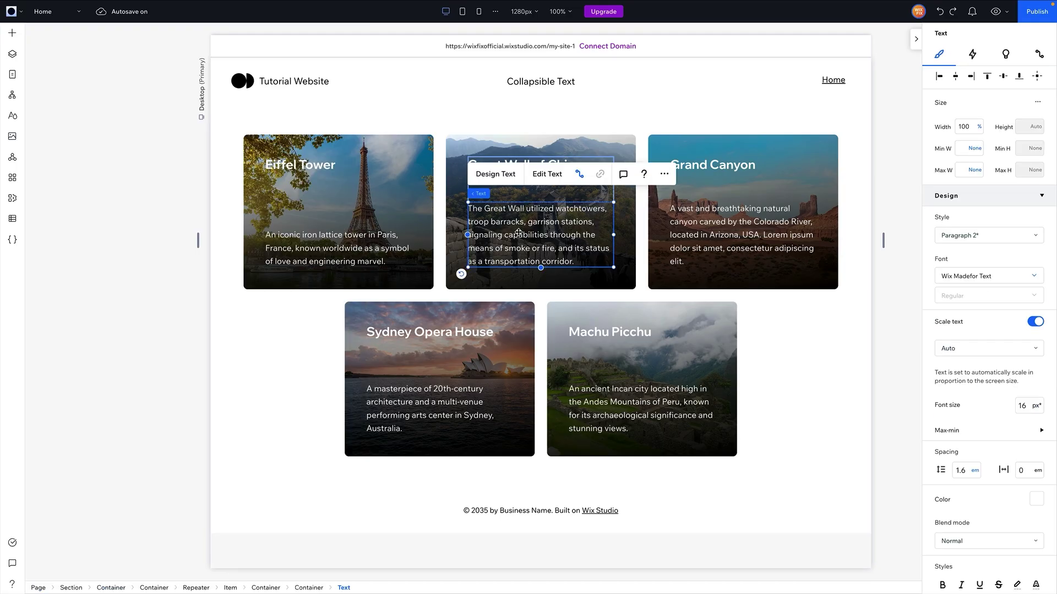
key("Delete")
Add the Show More style of Collapsible Text to the inner container of the Great Wall of China card
left_click(518, 232)
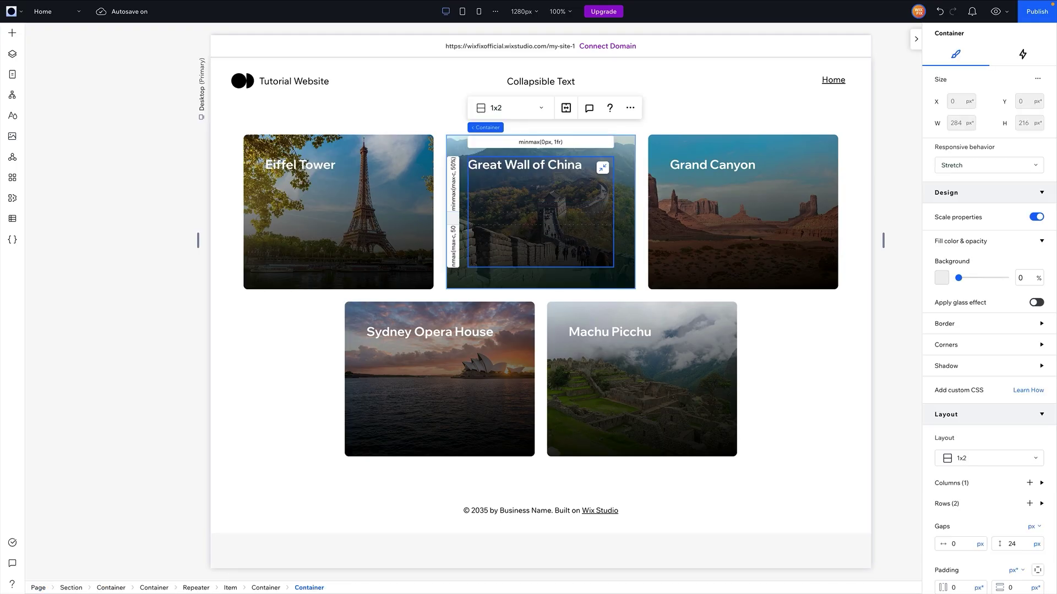
left_click(18, 34)
left_click_drag(220, 105, 593, 235)
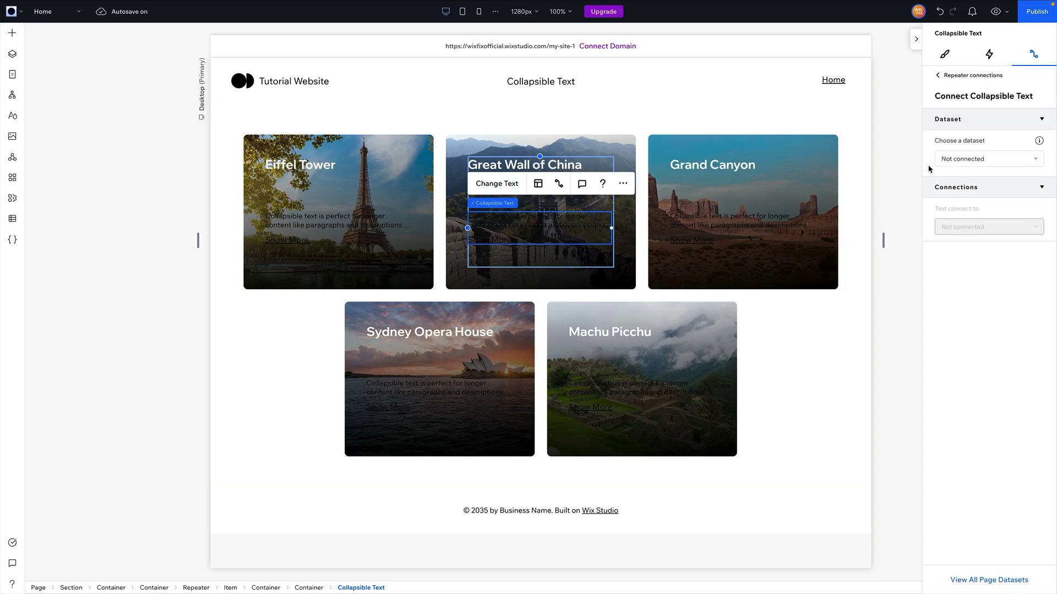
Connect the collapsible text to the Popular Locations dataset and its Description (Text) field
left_click(962, 160)
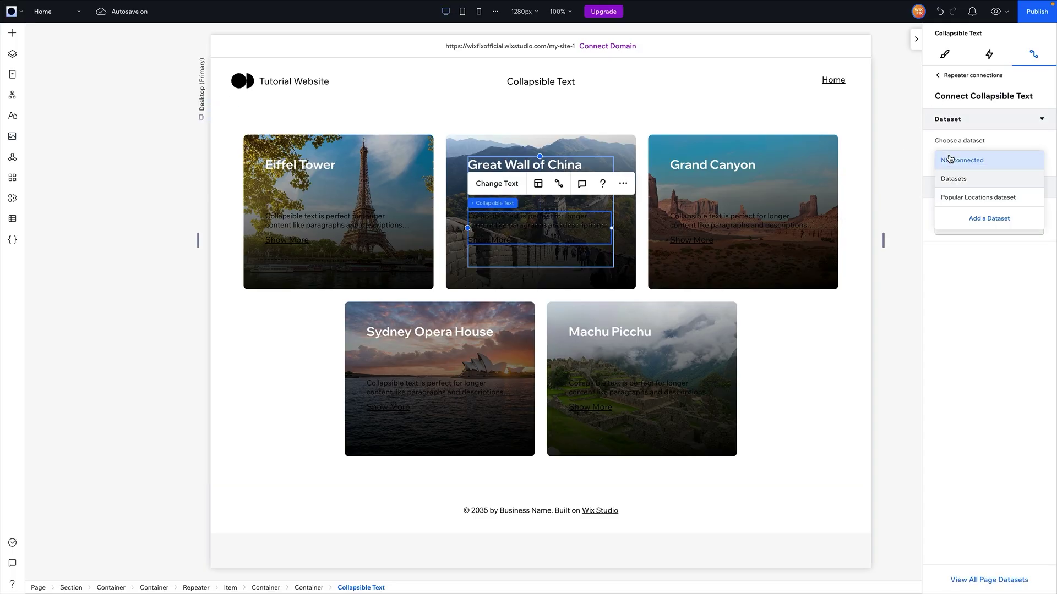
left_click(957, 197)
left_click(961, 281)
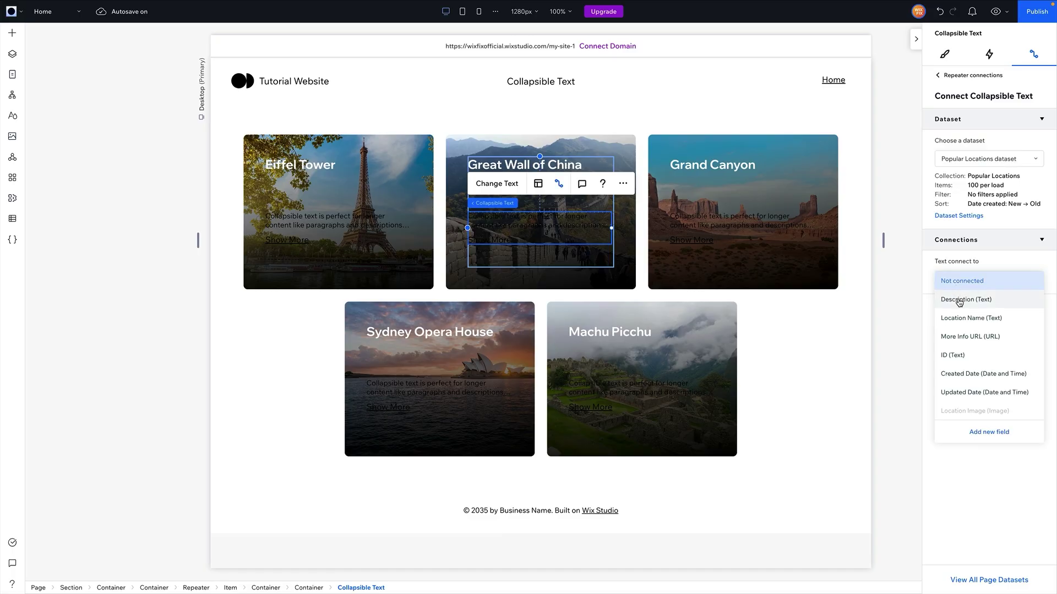
left_click(959, 300)
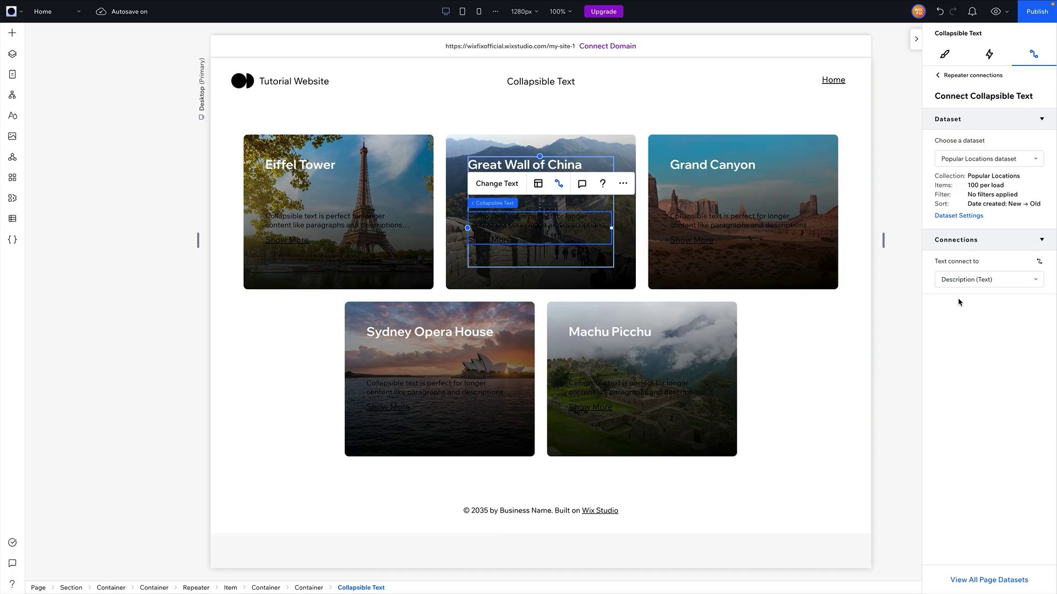
Set the collapsible text's width to 100% and align it to the bottom of its container
left_click(943, 55)
left_click(956, 146)
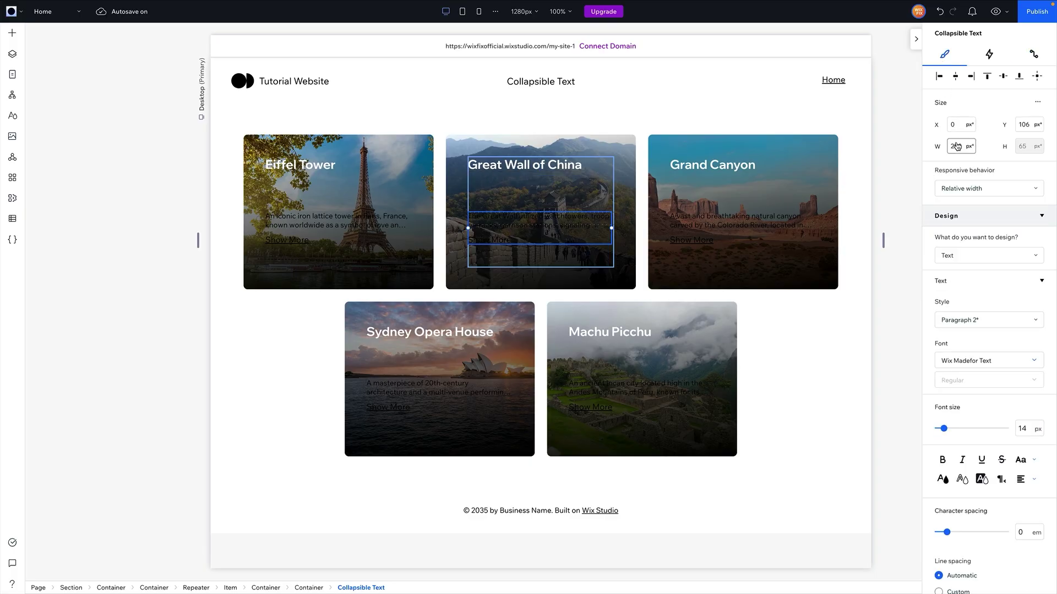
left_click(969, 127)
type("100")
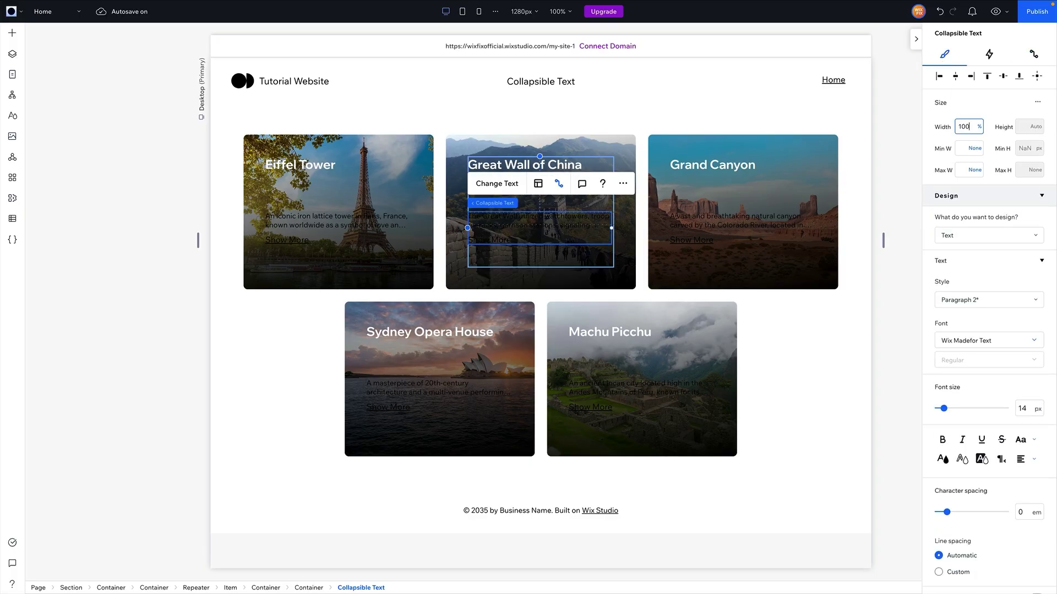
key("Return")
left_click(1018, 76)
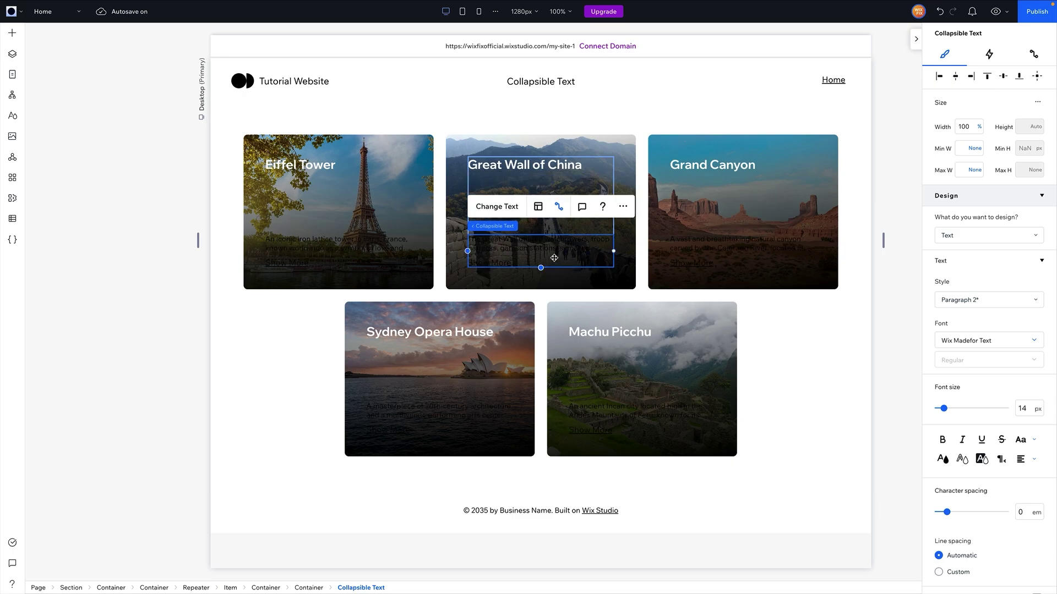
Make the collapsible text white (#FFFFFF) and set its font size to 16 px
scroll(1000, 355, "down", 2)
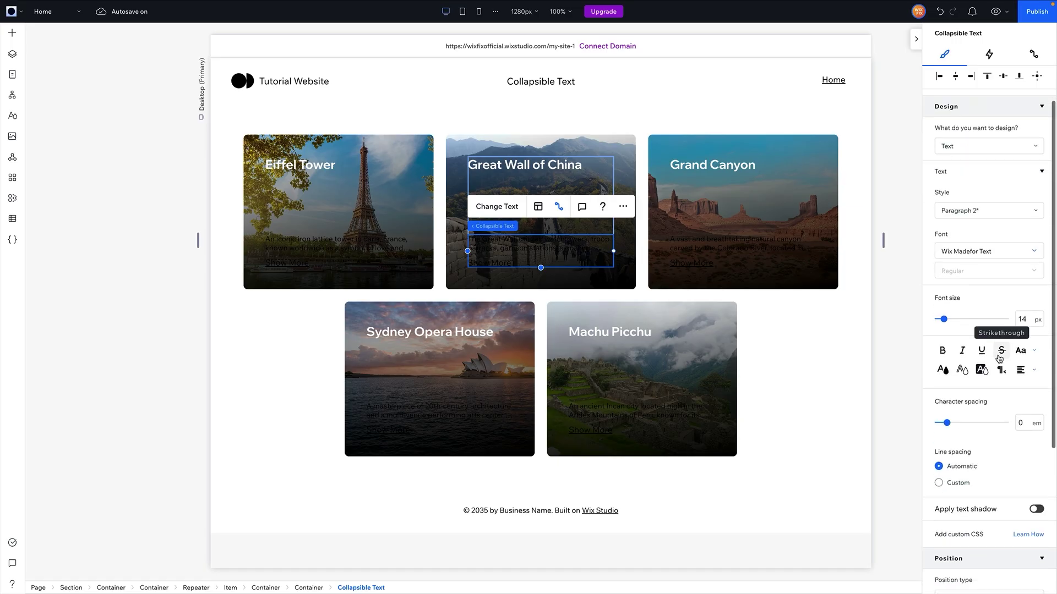
left_click(944, 371)
left_click(952, 473)
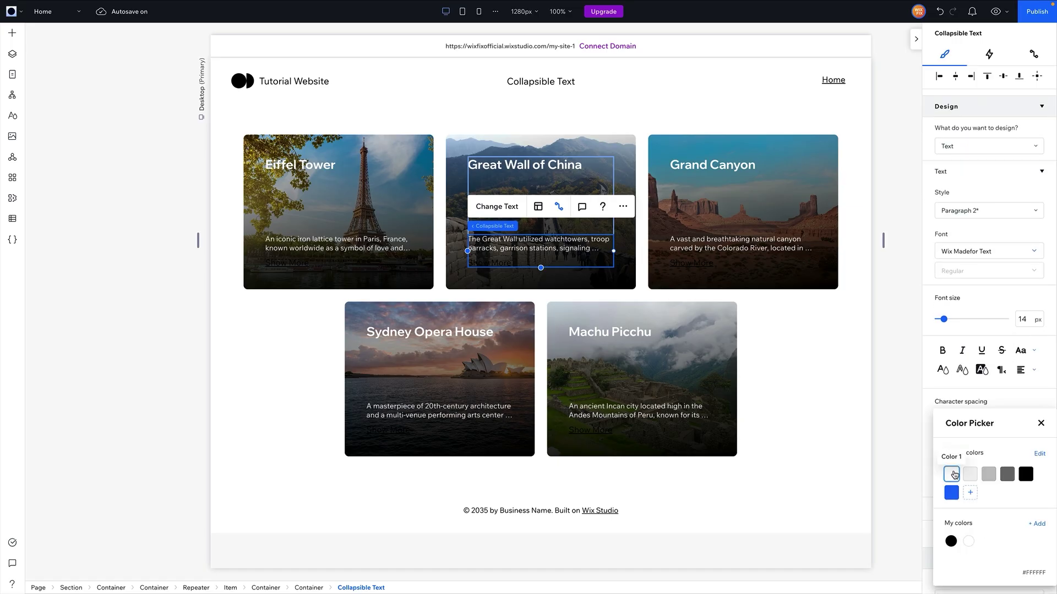
double_click(1030, 318)
type("16")
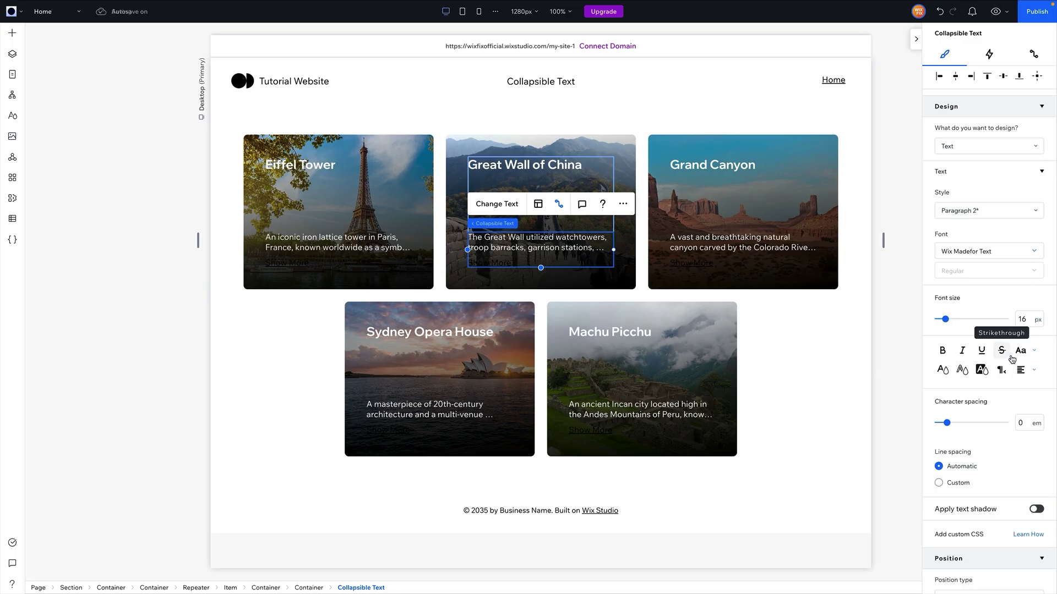
Give the collapsible text a custom line spacing of 1.3 em
left_click(958, 483)
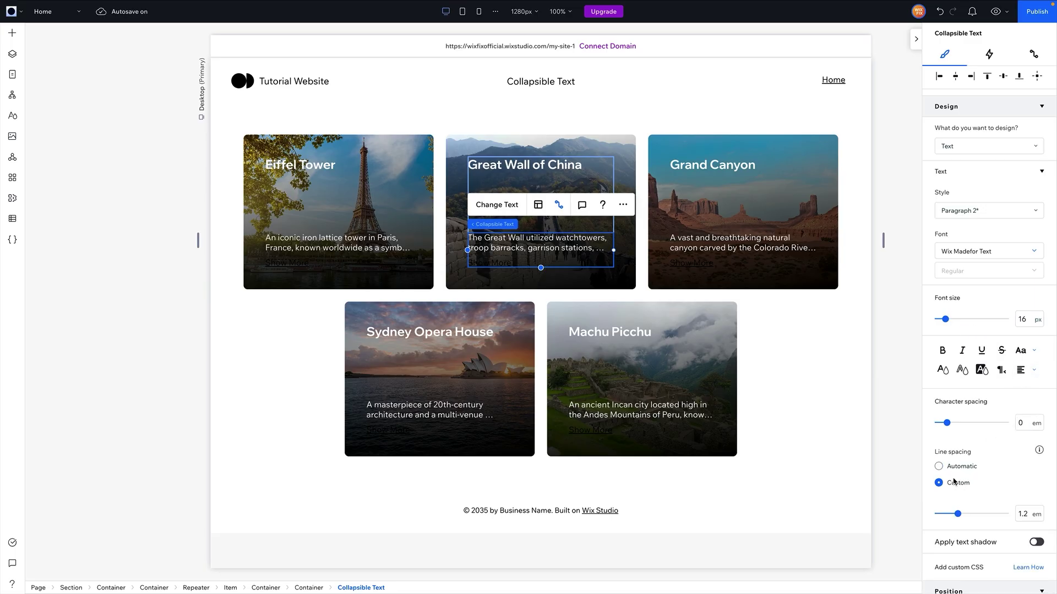
double_click(1019, 513)
type("1.3")
key("Return")
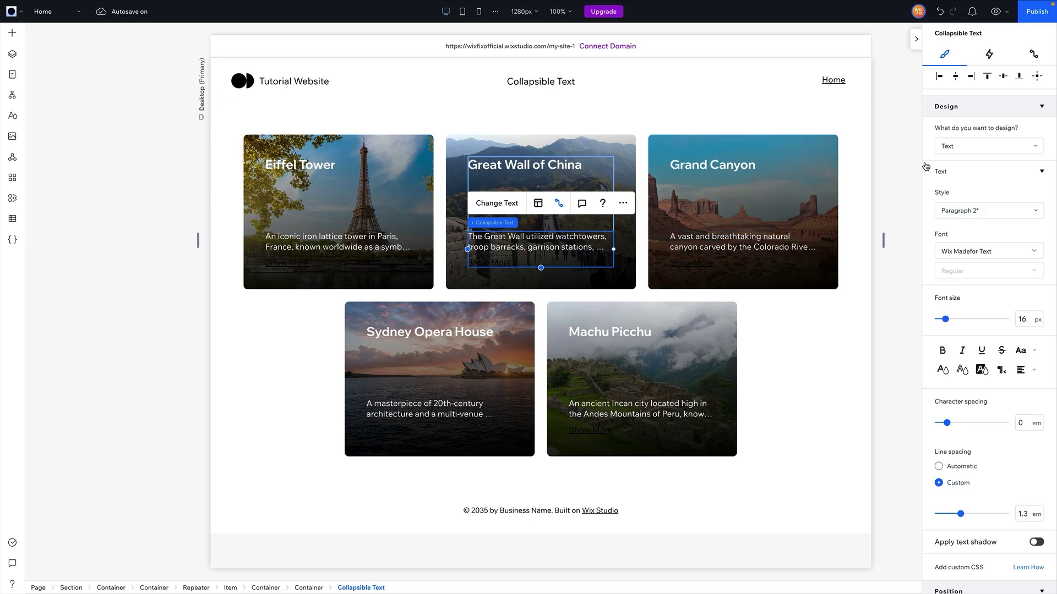
Set the regular-state text color of the expand/collapse button to white (#FFFFFF)
left_click(952, 146)
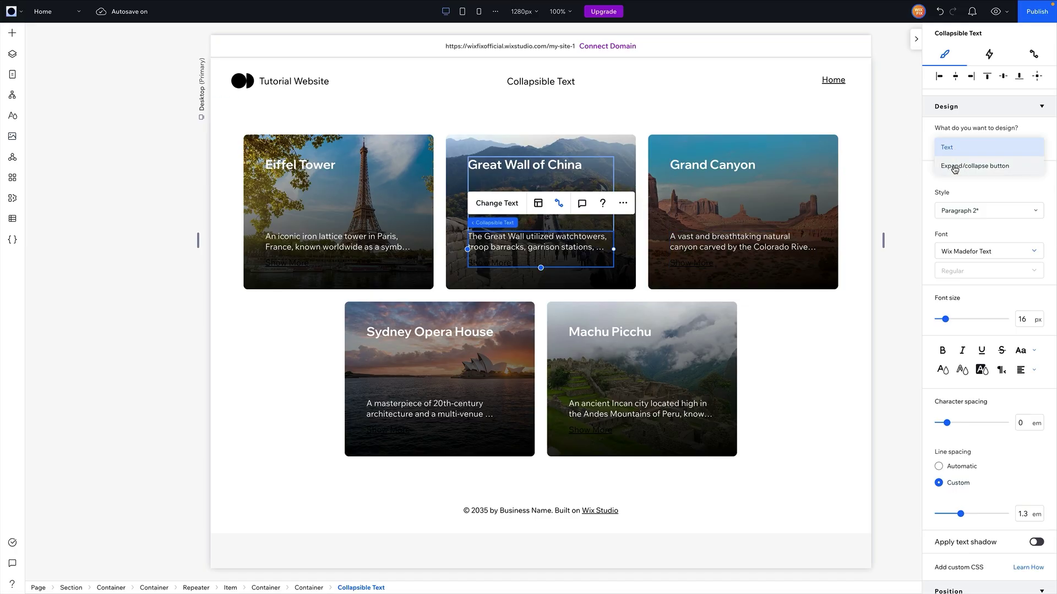
left_click(968, 166)
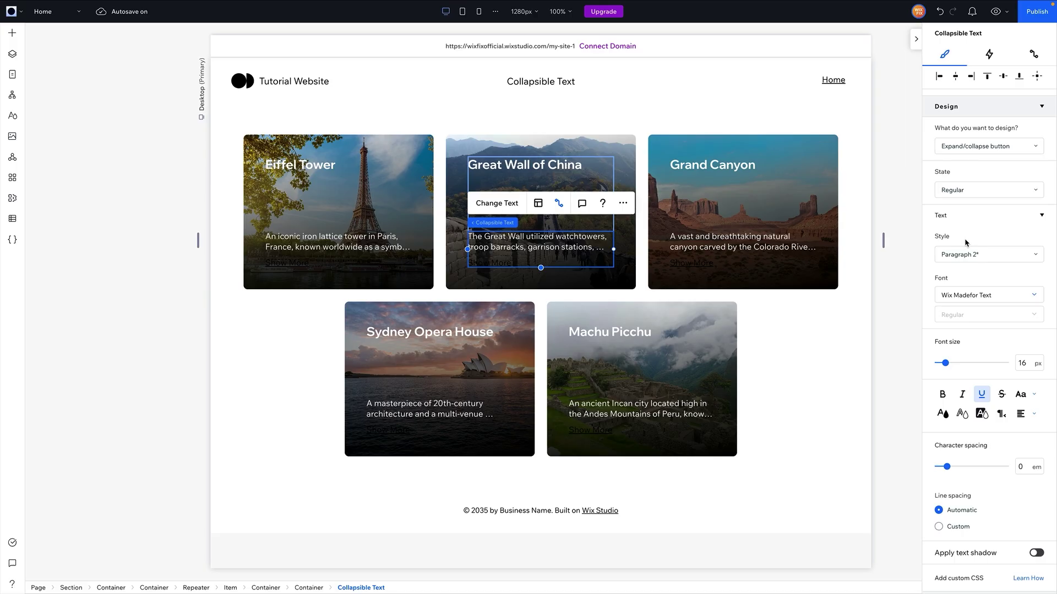
left_click(942, 416)
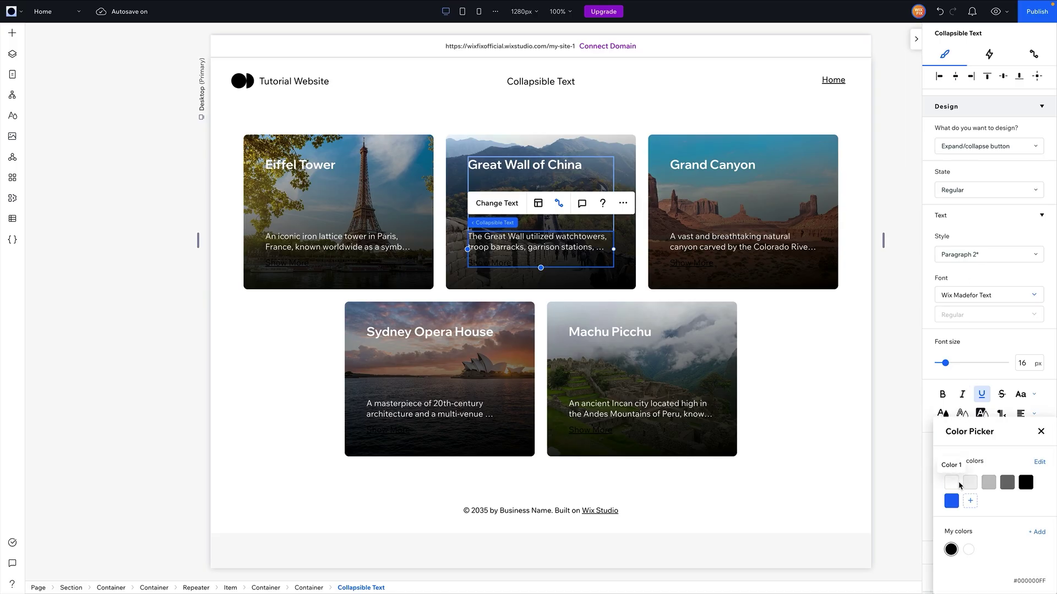
left_click(948, 482)
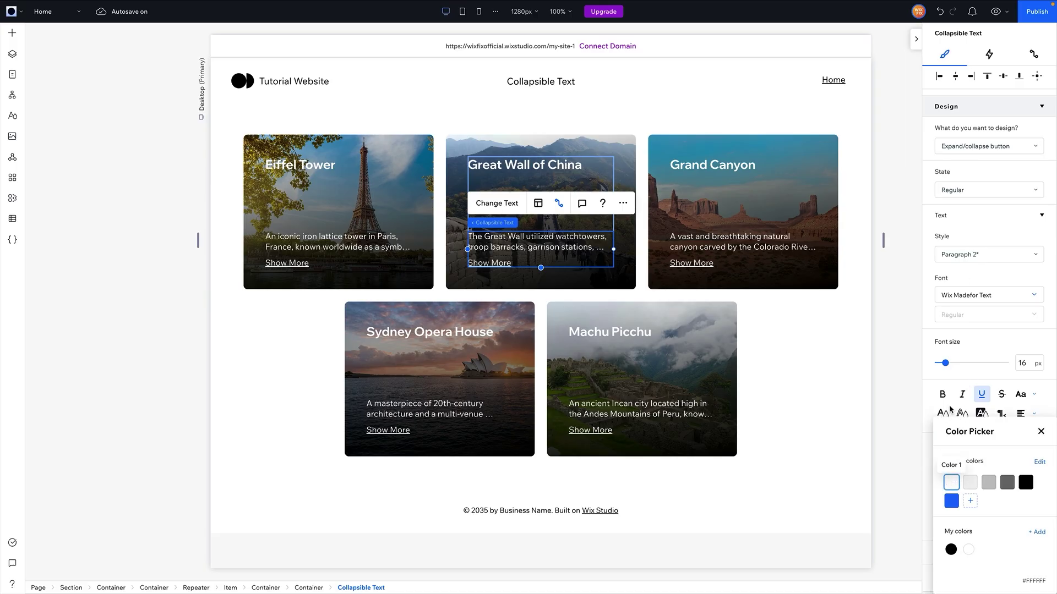
left_click(977, 235)
Set the expand/collapse button's hover text color to the theme blue (#1A6AFF) and return to the Text design options
left_click(974, 190)
left_click(958, 210)
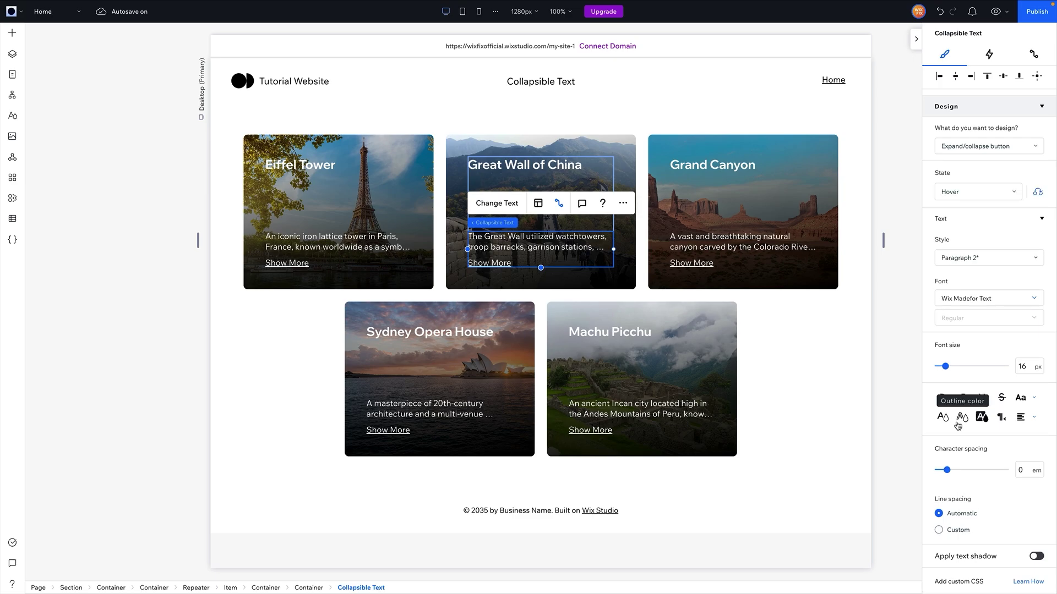
left_click(942, 419)
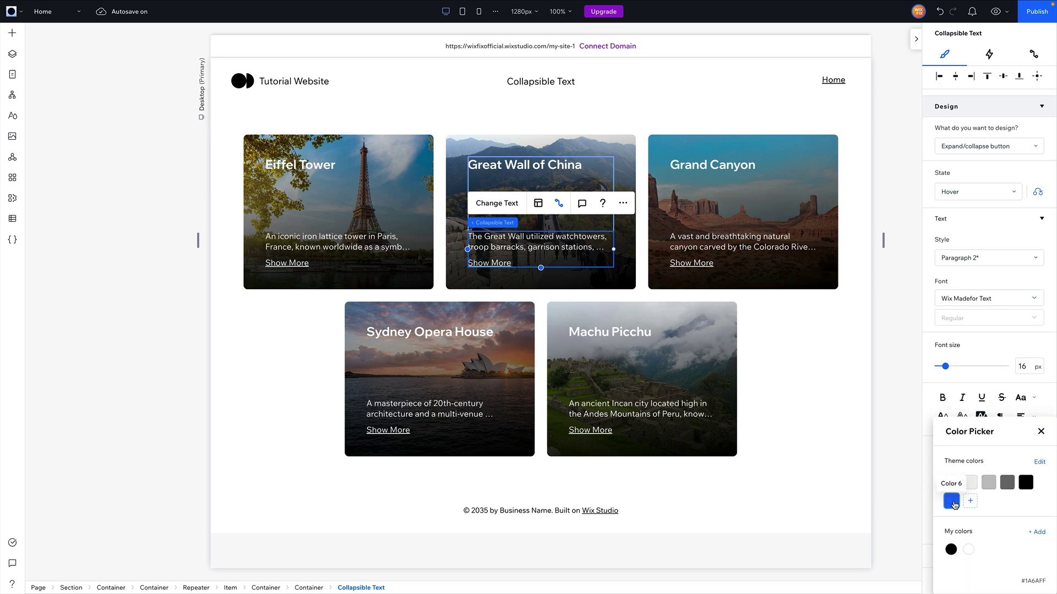
left_click(957, 343)
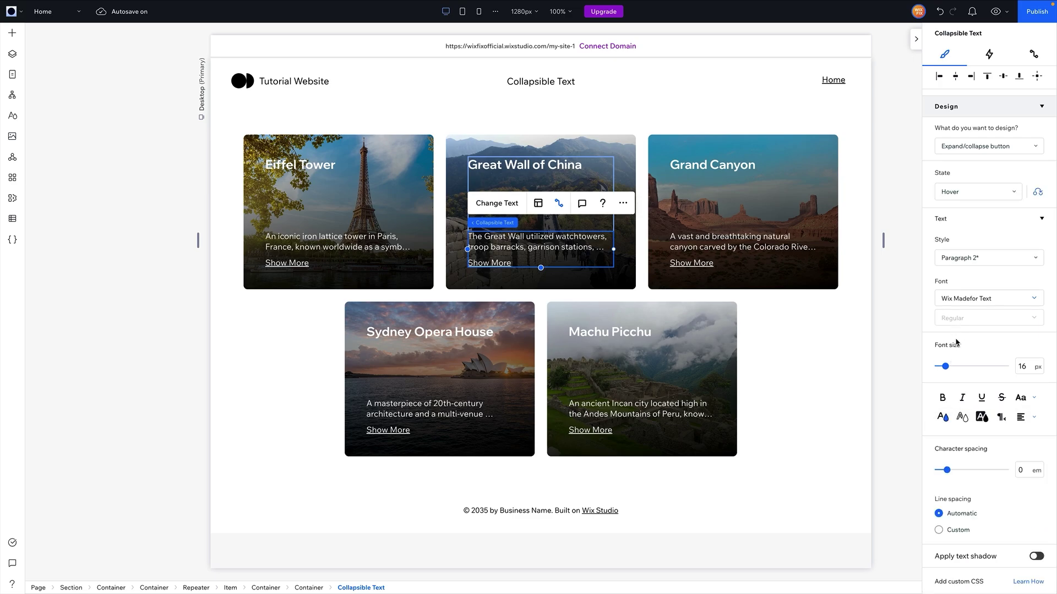
left_click(969, 148)
left_click(968, 137)
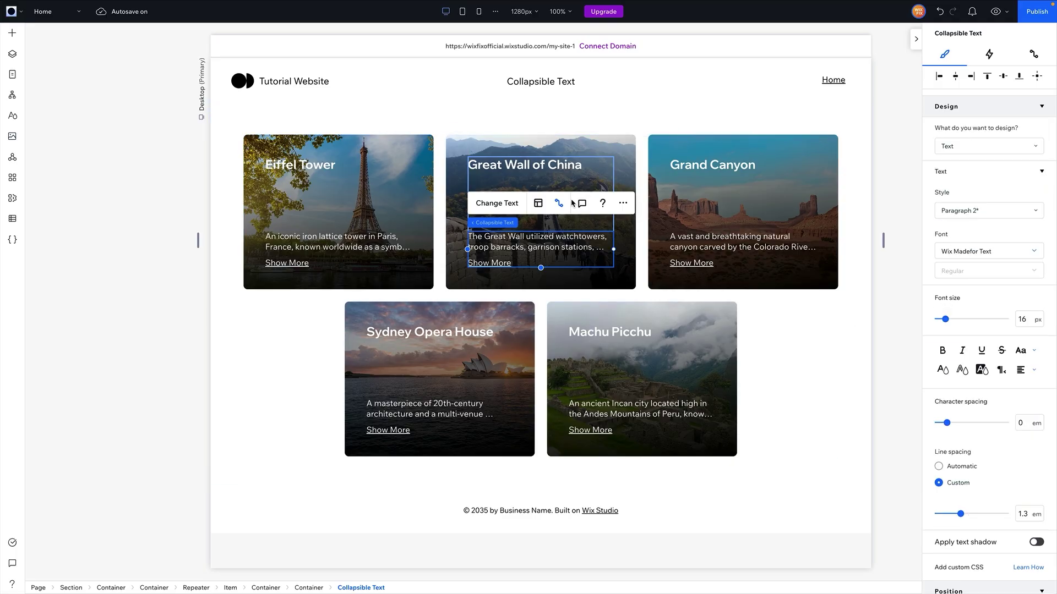
Try 3 displayed lines in the collapsible text layout and restore the number to 2
left_click(538, 205)
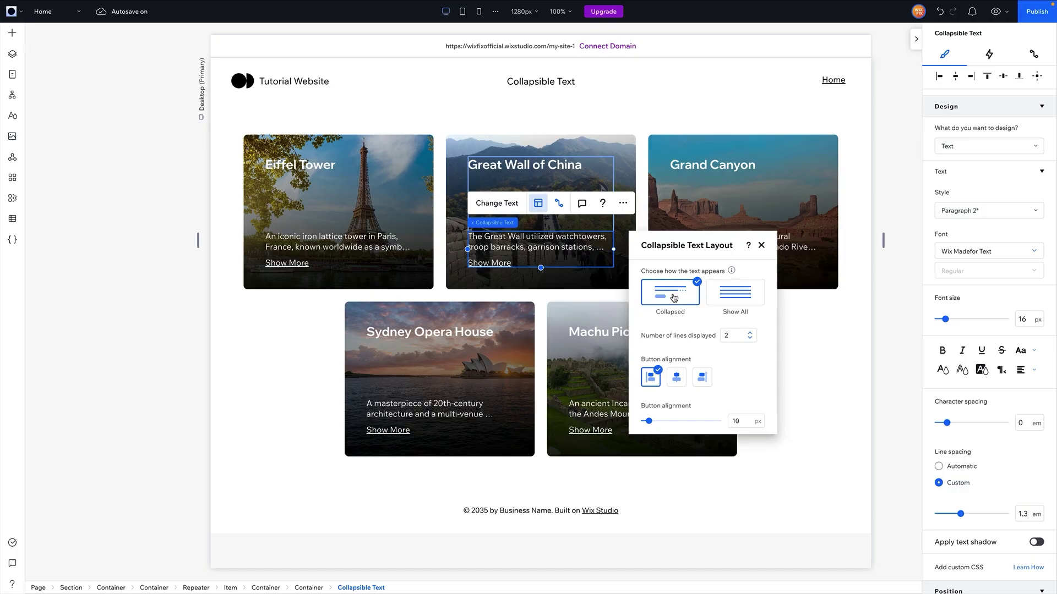
double_click(740, 340)
type("3")
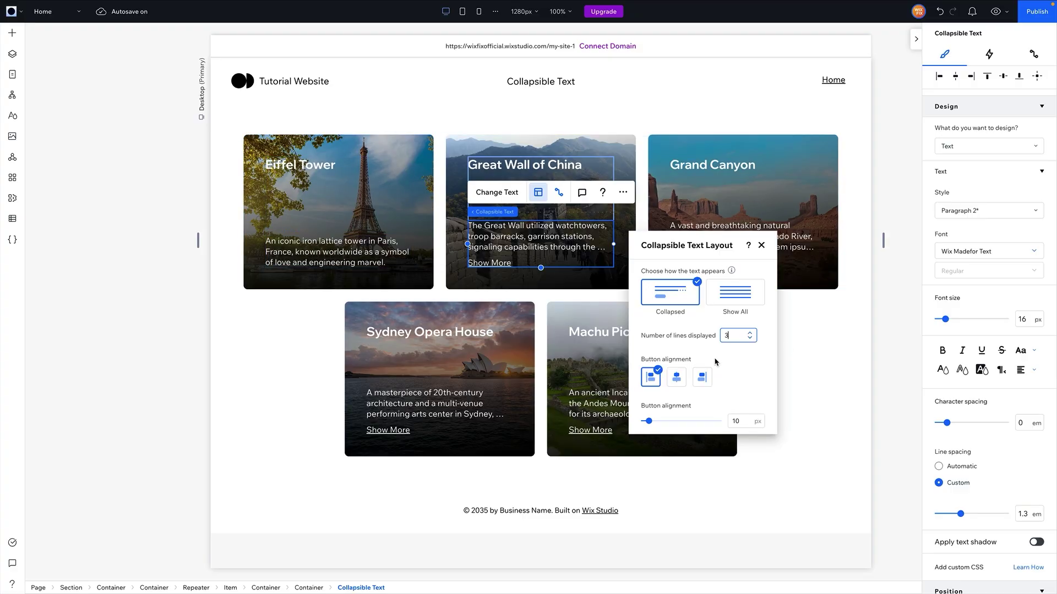
left_click(750, 339)
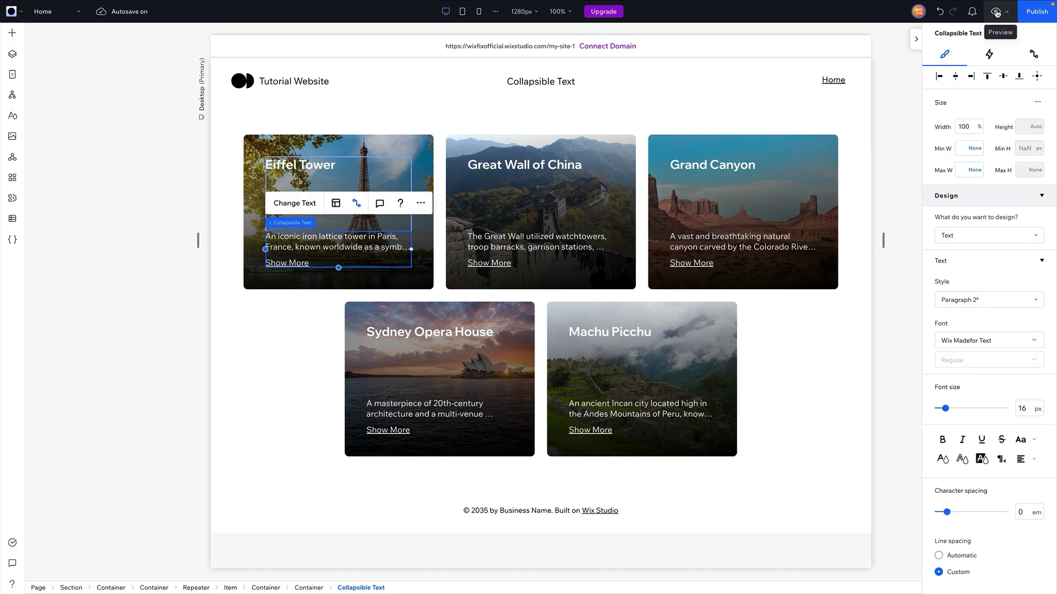
Preview the site, expand the Grand Canyon, Great Wall of China and Eiffel Tower descriptions, and return to editing
left_click(995, 12)
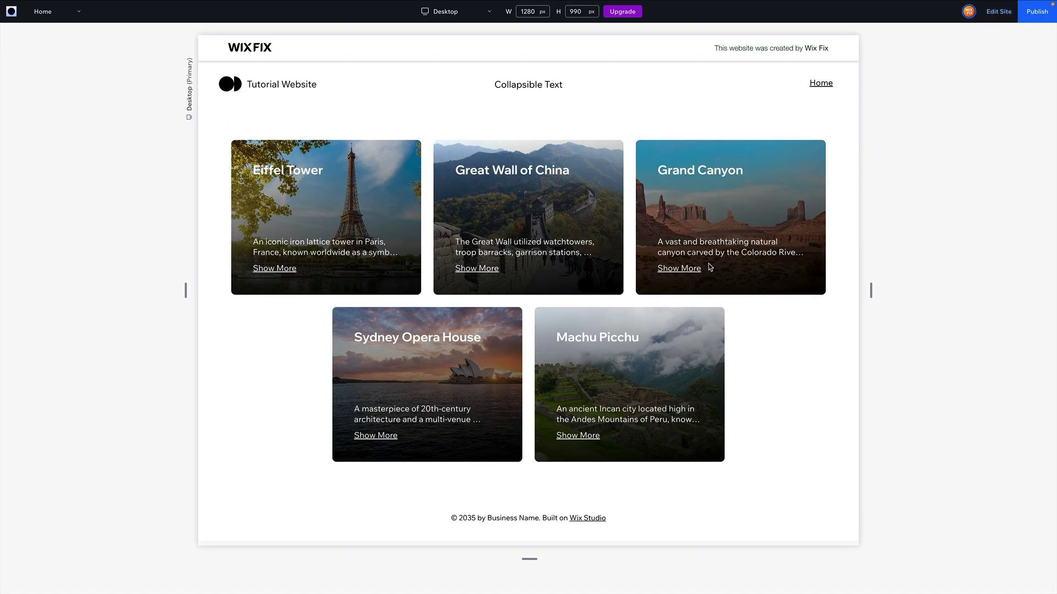
left_click(687, 270)
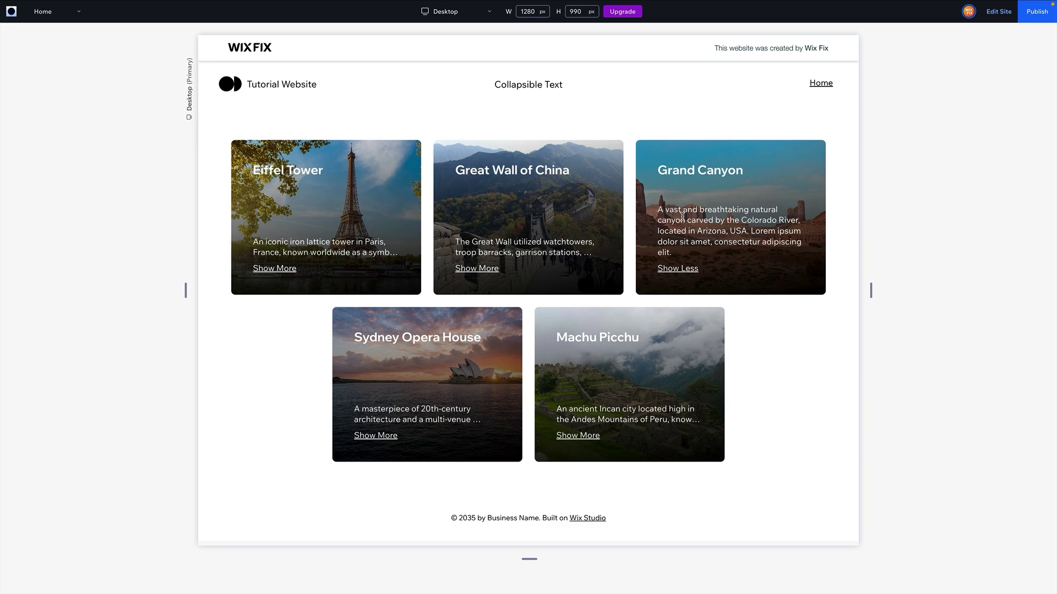
left_click(479, 269)
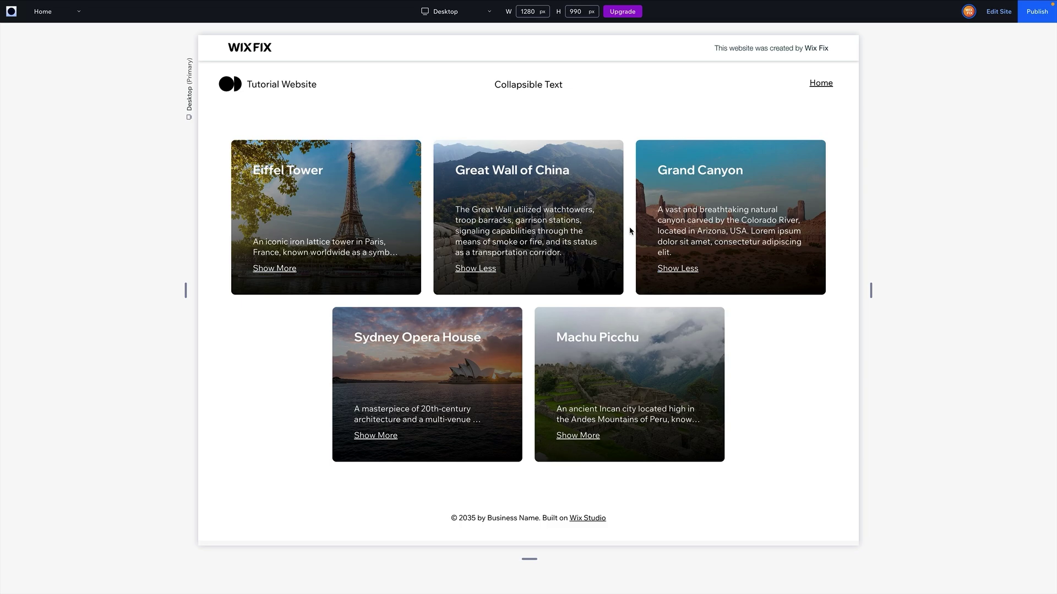
left_click(291, 269)
left_click(998, 11)
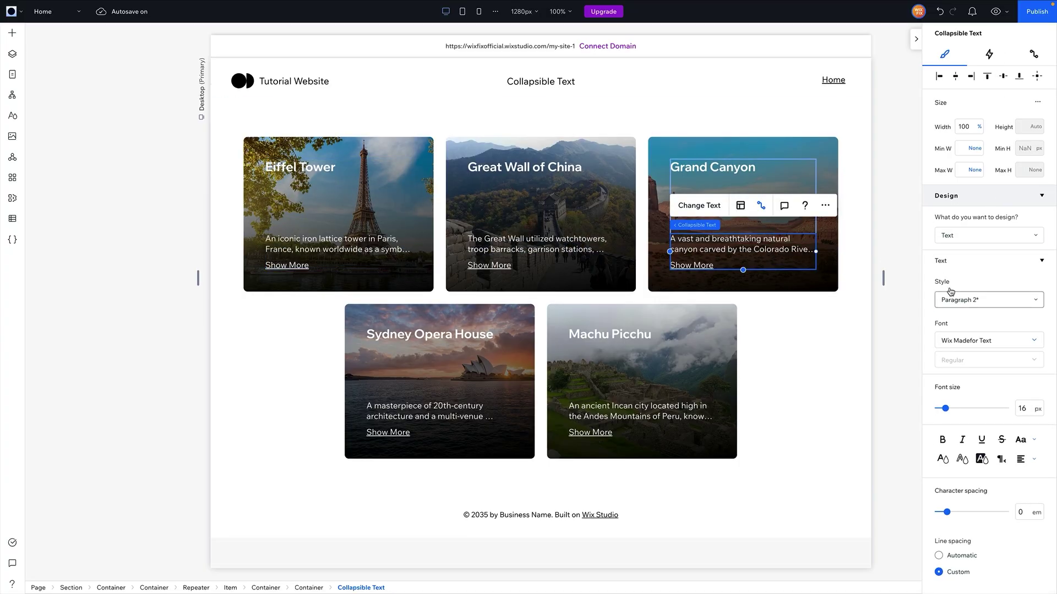
Remove the text highlight color from the hover state of the collapsible text's expand/collapse button
left_click(962, 237)
left_click(968, 253)
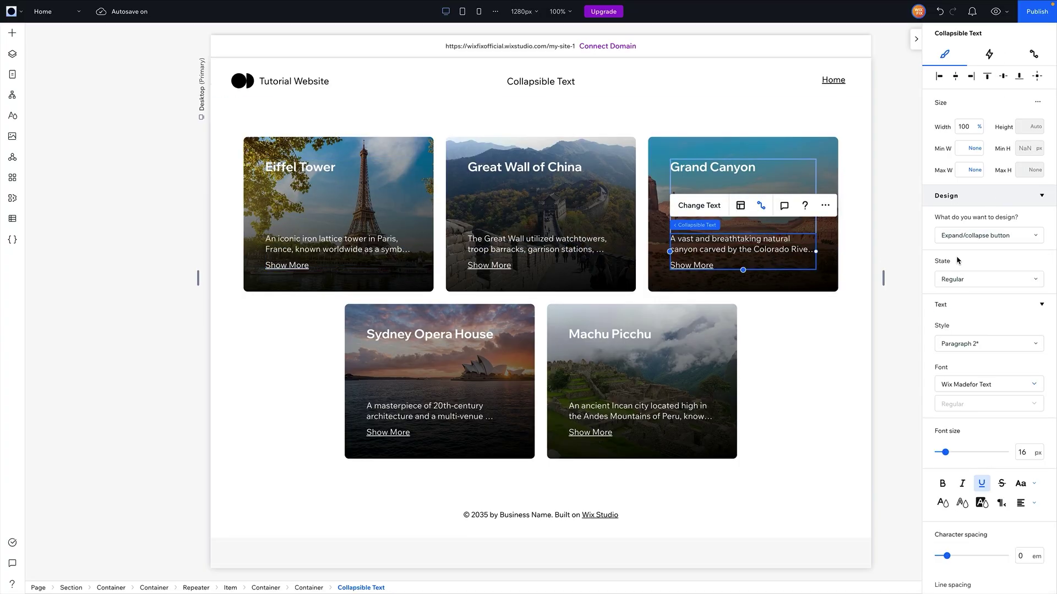
scroll(982, 341, "down", 2)
left_click(972, 192)
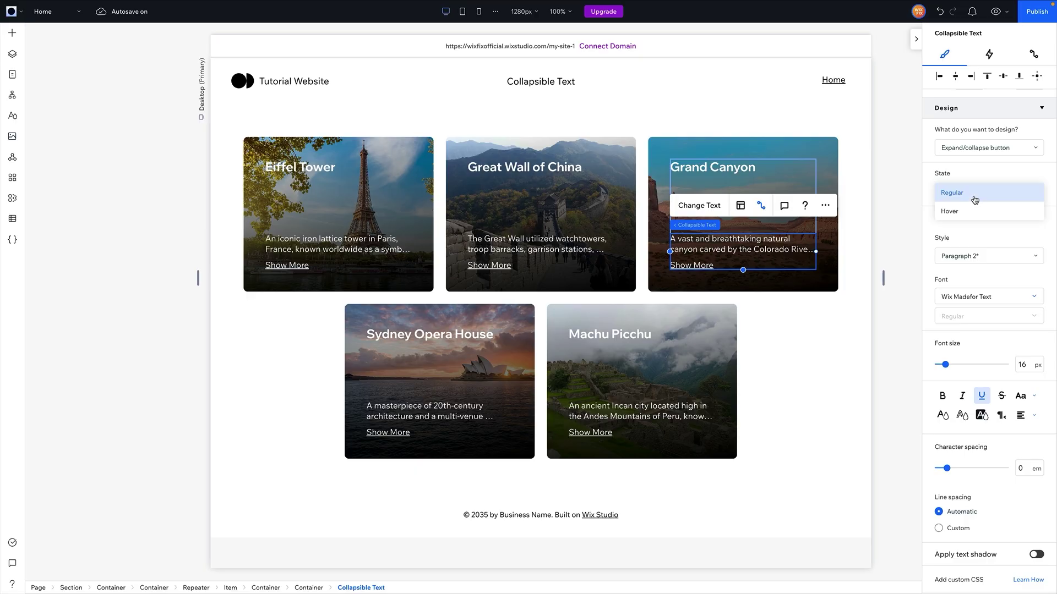
left_click(972, 219)
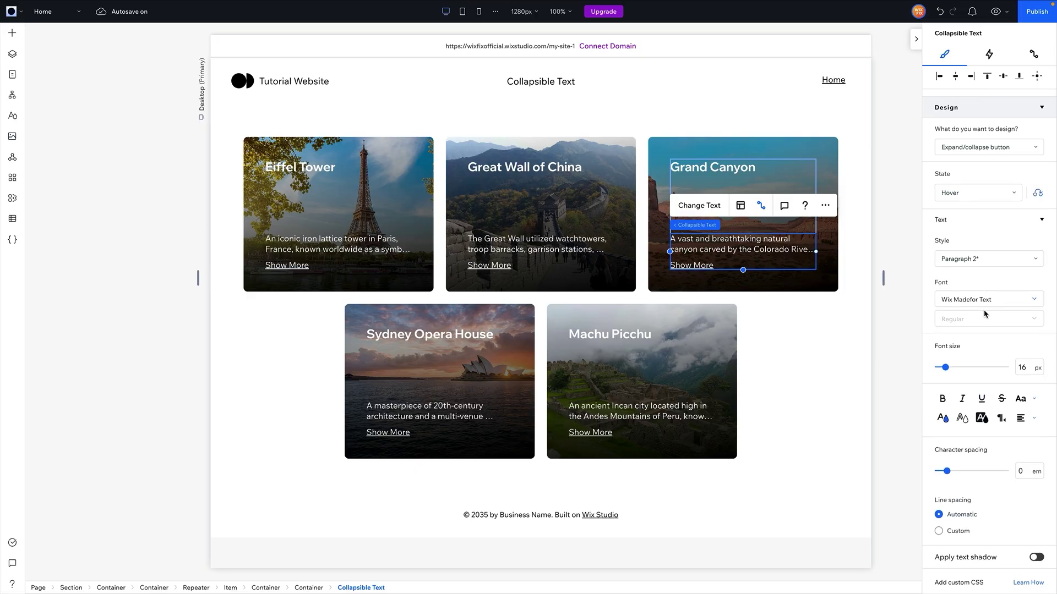
scroll(984, 339, "down", 1)
left_click(982, 398)
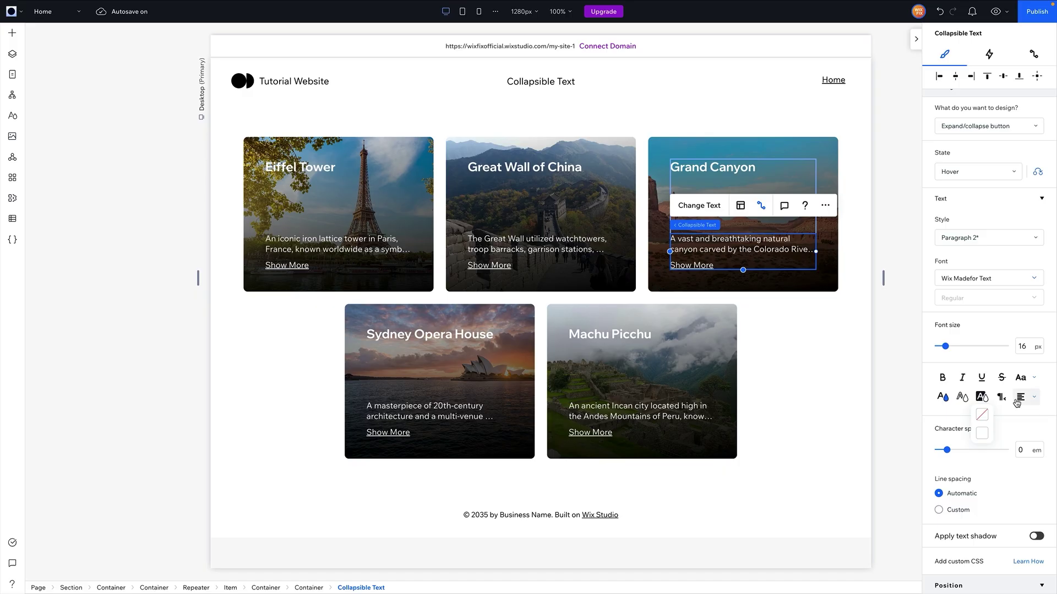
Preview the site and repeatedly expand and collapse the Grand Canyon description, highlighting its full text while it is expanded
left_click(995, 11)
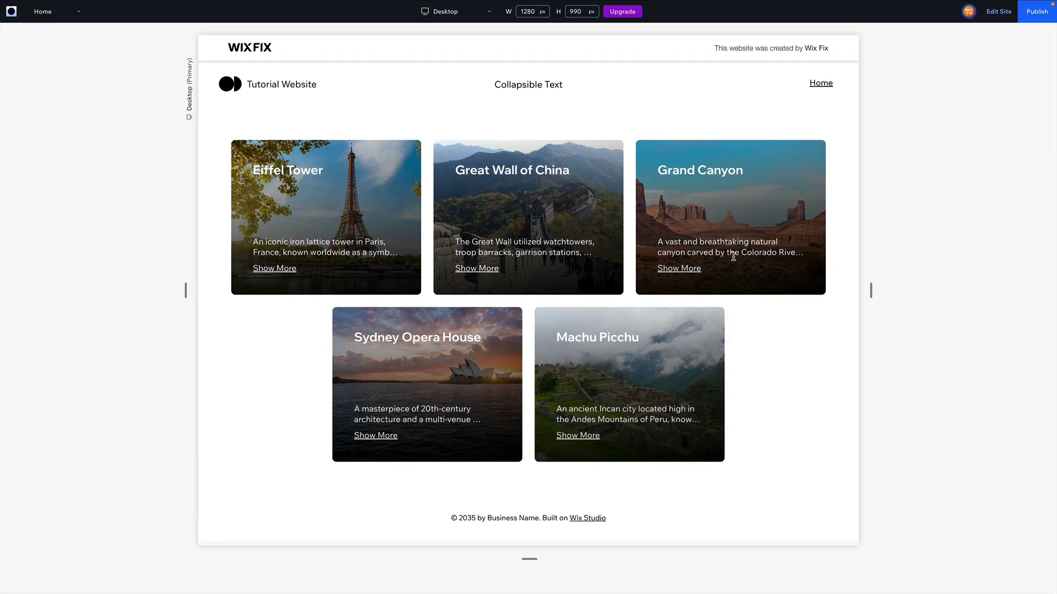
left_click(679, 271)
left_click(679, 271)
left_click(681, 269)
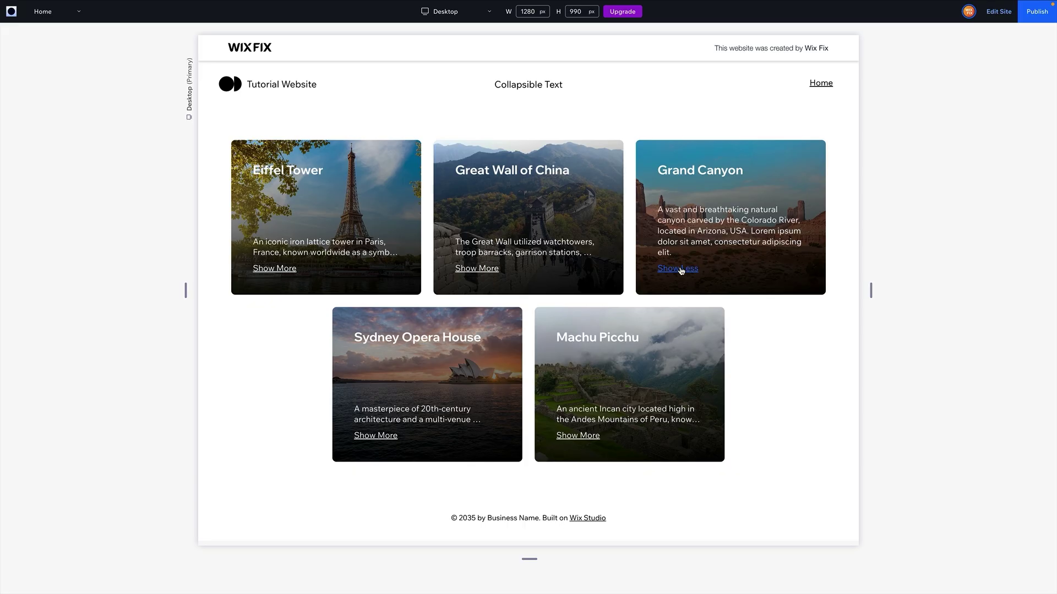
left_click(680, 270)
left_click(679, 270)
left_click_drag(658, 209, 694, 255)
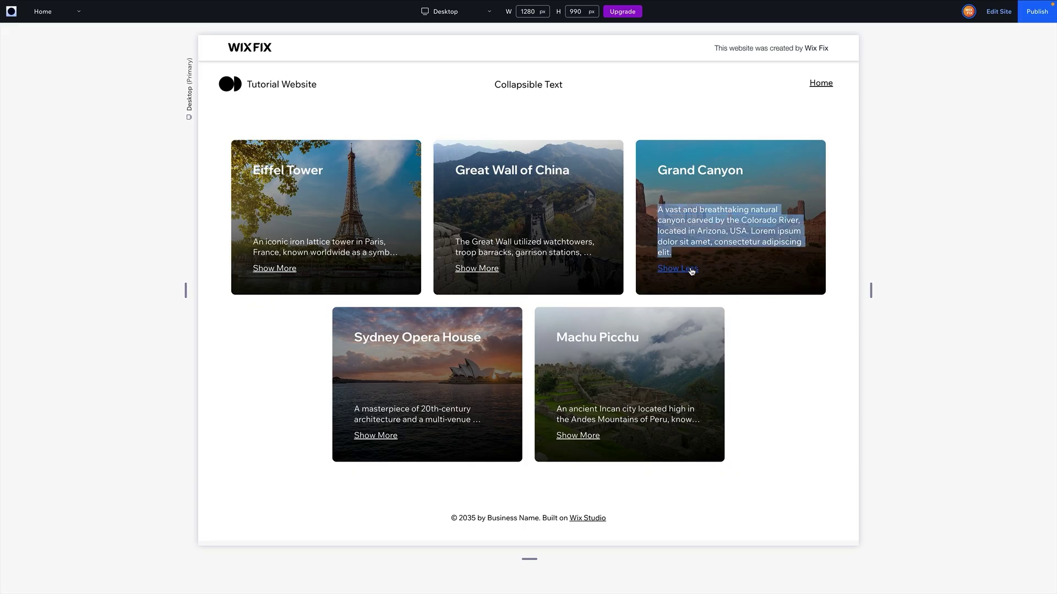
left_click(692, 270)
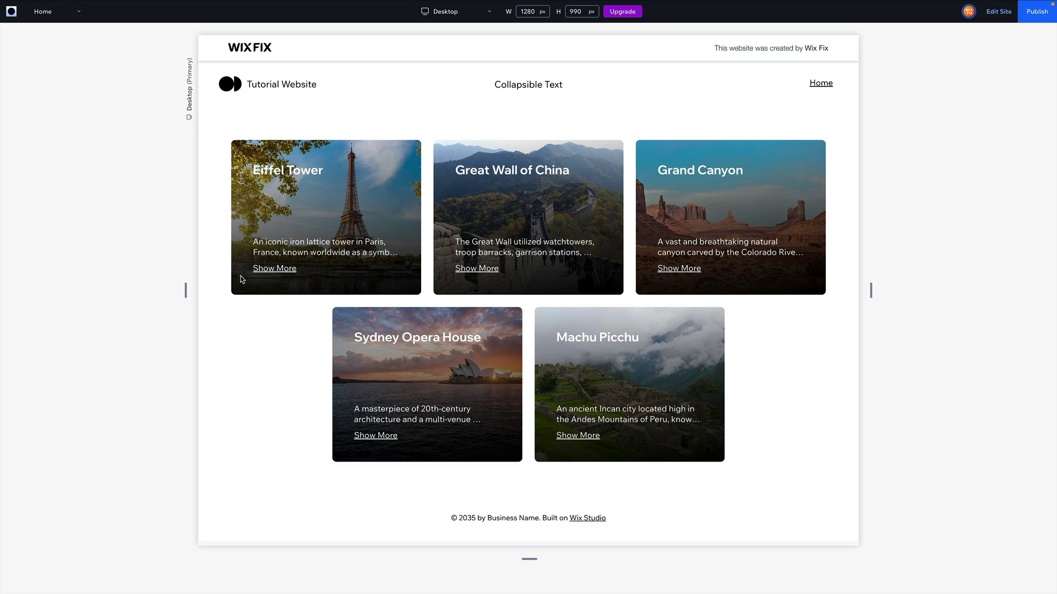
left_click(691, 271)
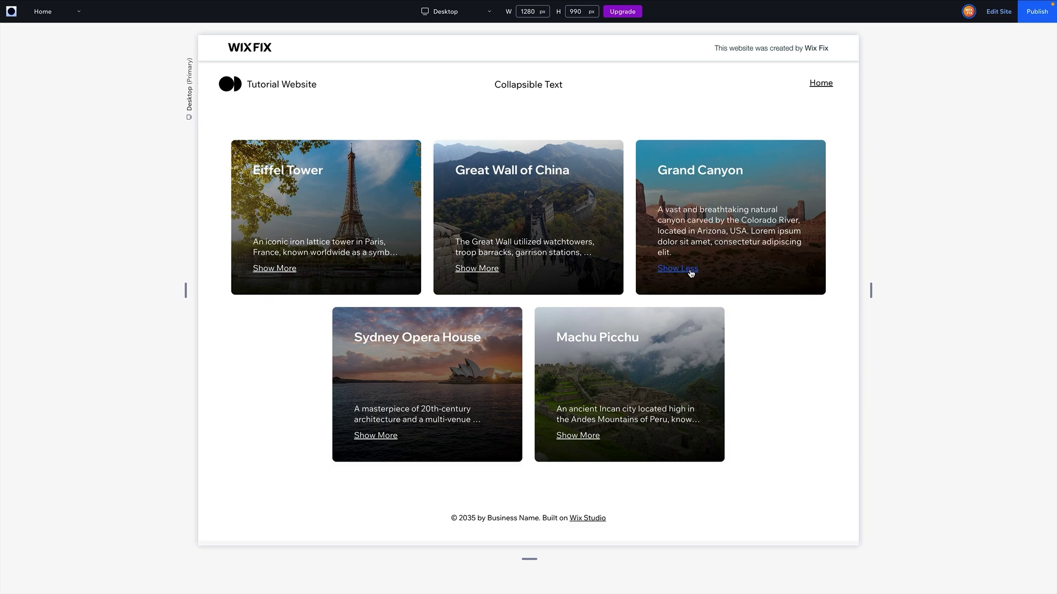
left_click_drag(676, 251, 652, 212)
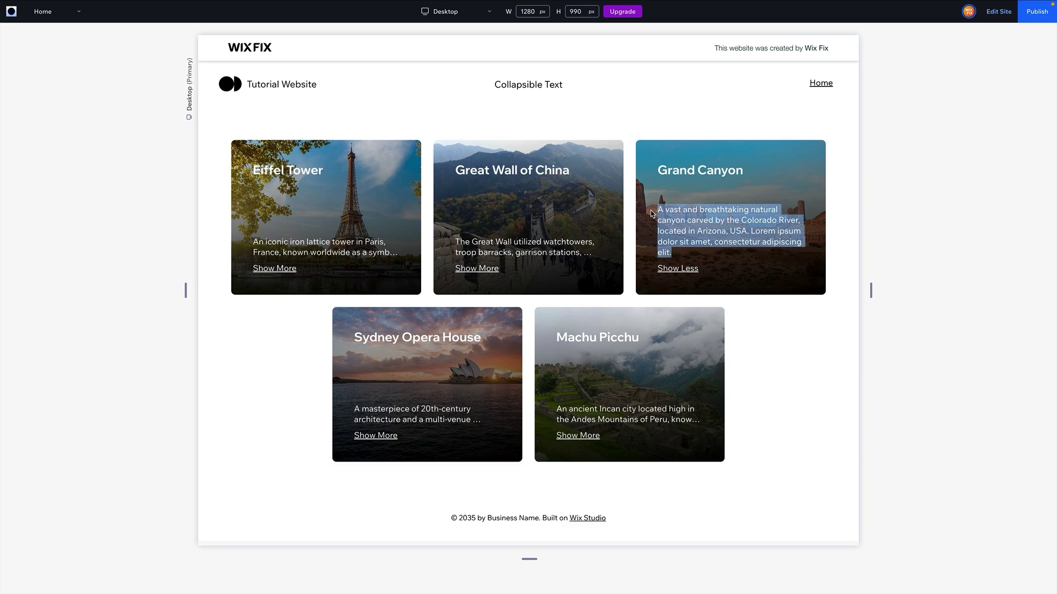
left_click(682, 269)
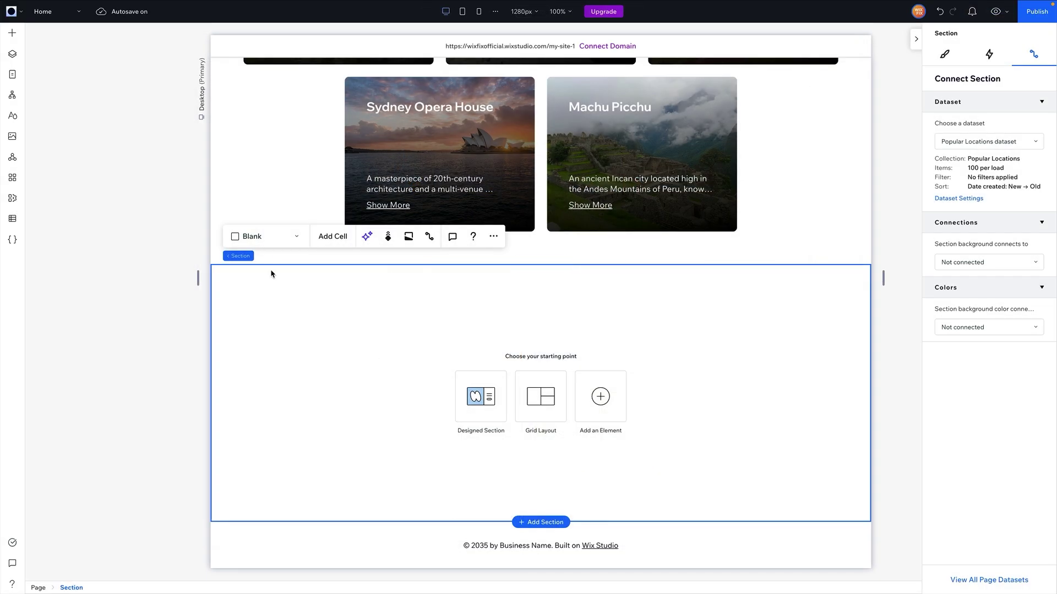
Add the Show More style of collapsible text to the blank section below the repeater and widen it toward the right
key("Escape")
left_click(12, 34)
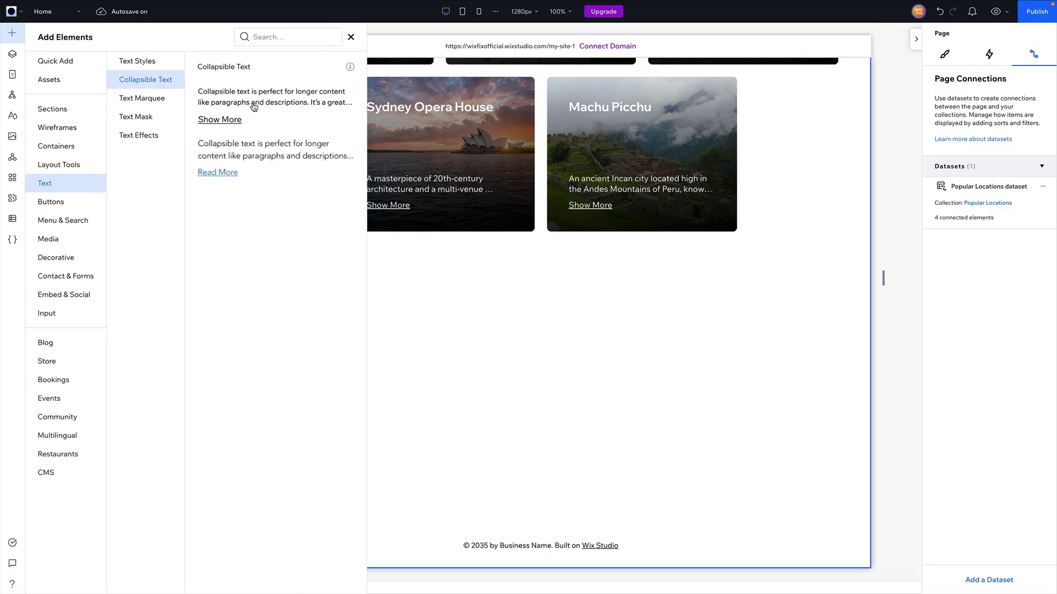
left_click_drag(252, 104, 535, 359)
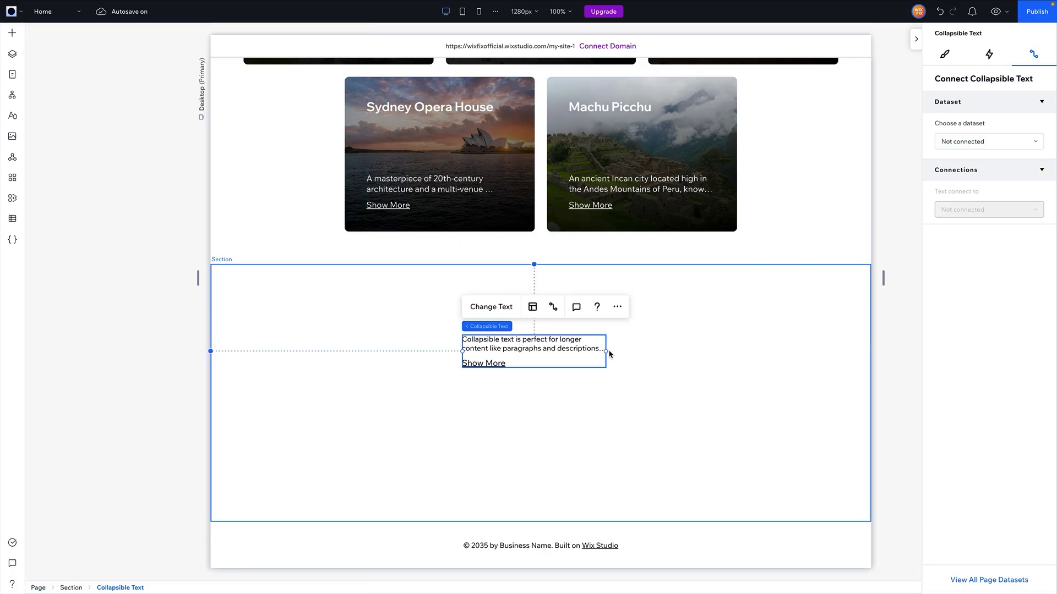
left_click_drag(610, 355, 695, 352)
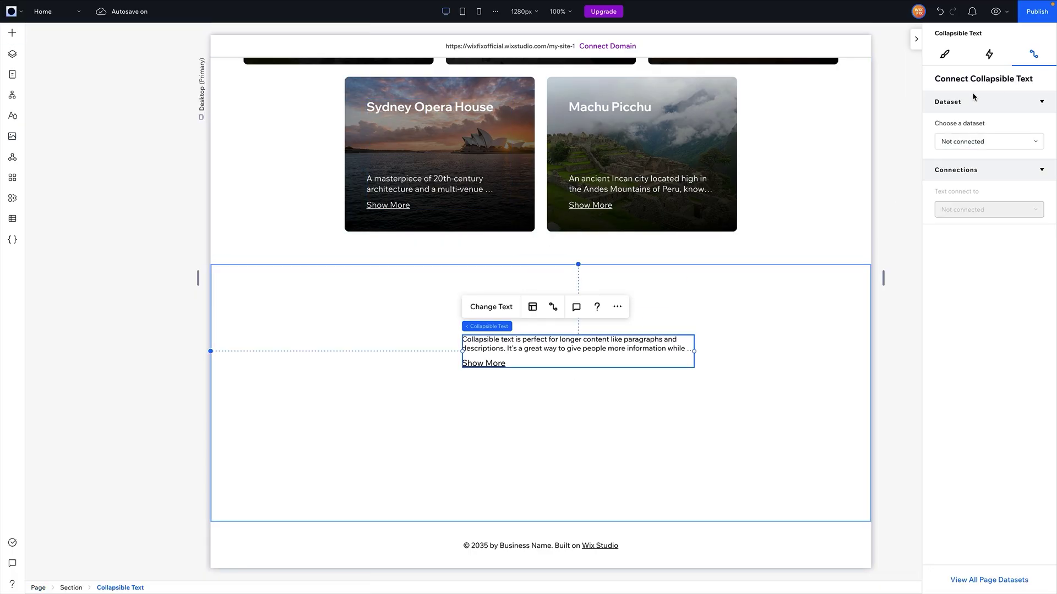
Change the new collapsible text's button action to Link, then view its link destination options without choosing one
left_click(487, 312)
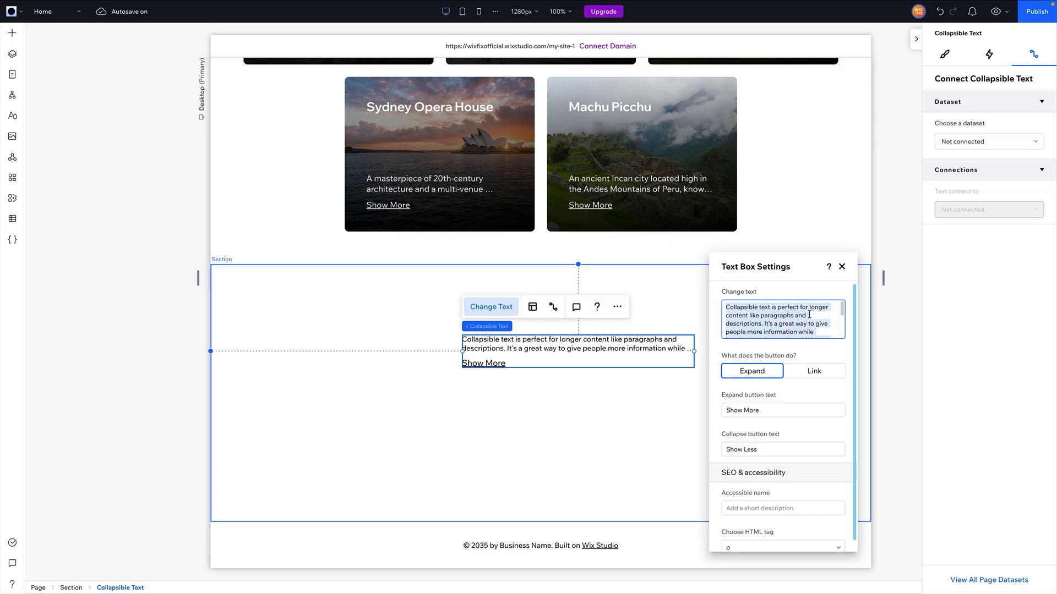
scroll(809, 315, "down", 2)
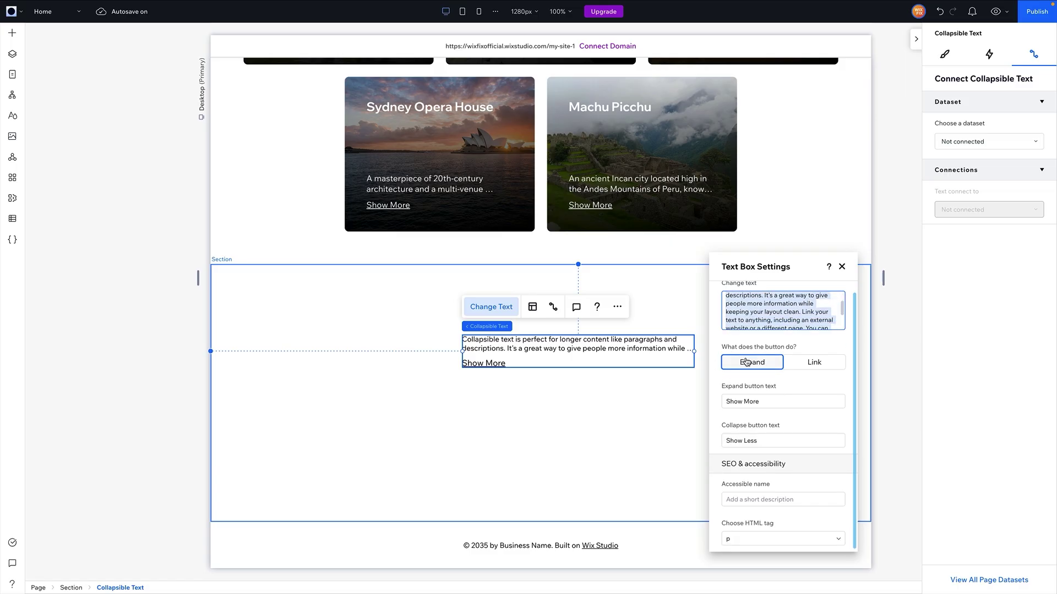
left_click(813, 368)
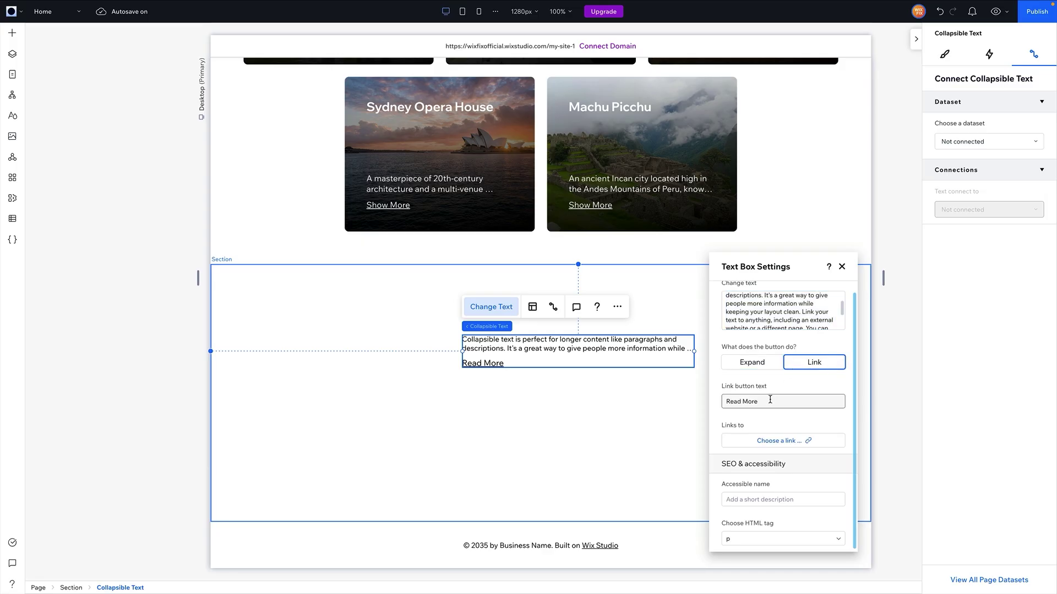
left_click(788, 443)
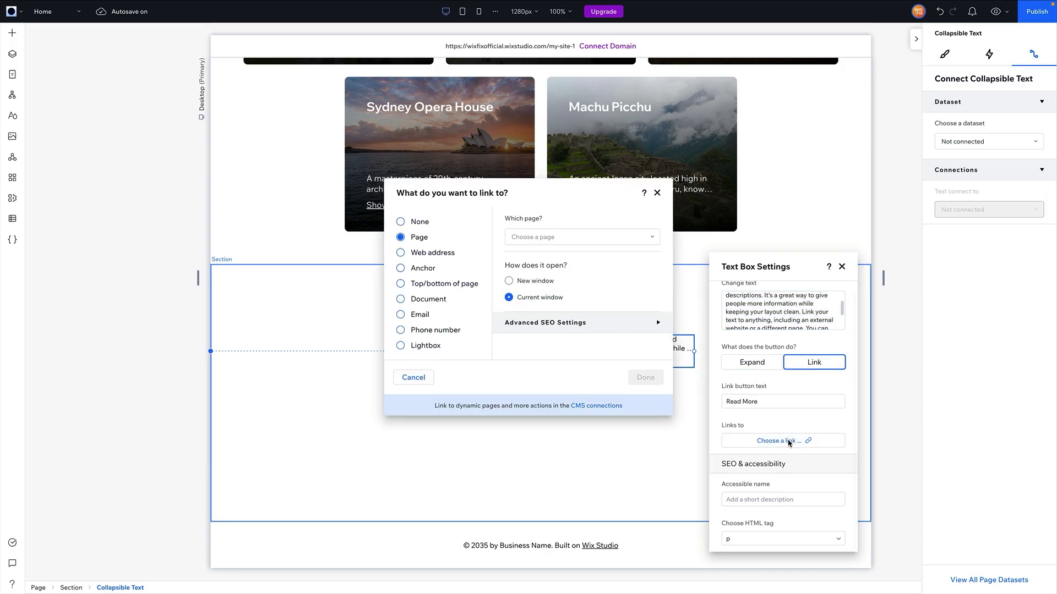
left_click(657, 192)
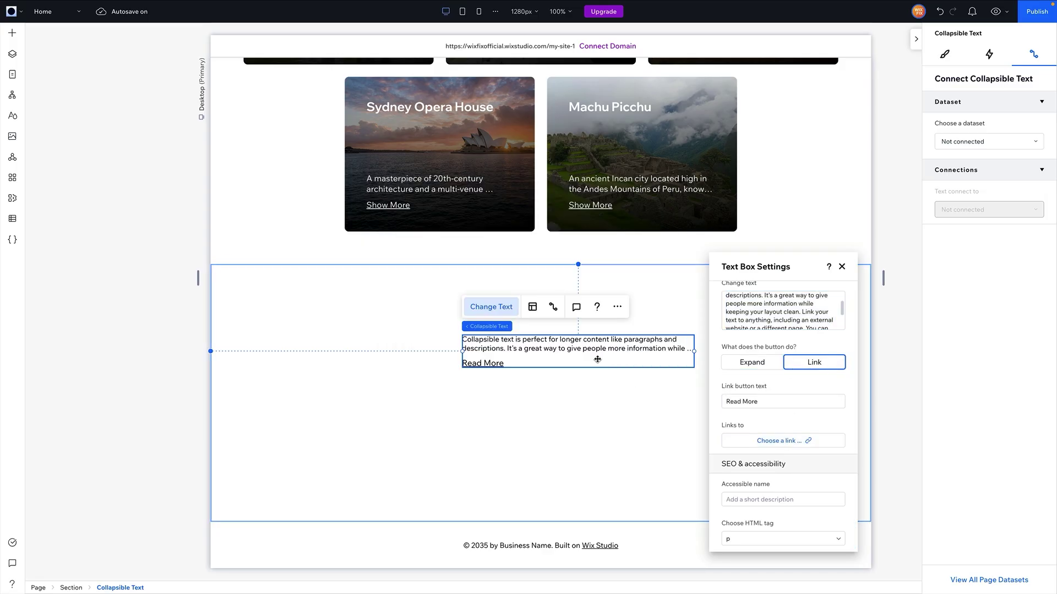
Narrow the new collapsible text from its right edge, try the Expand button action, and switch it back to Link
left_click_drag(688, 355, 641, 351)
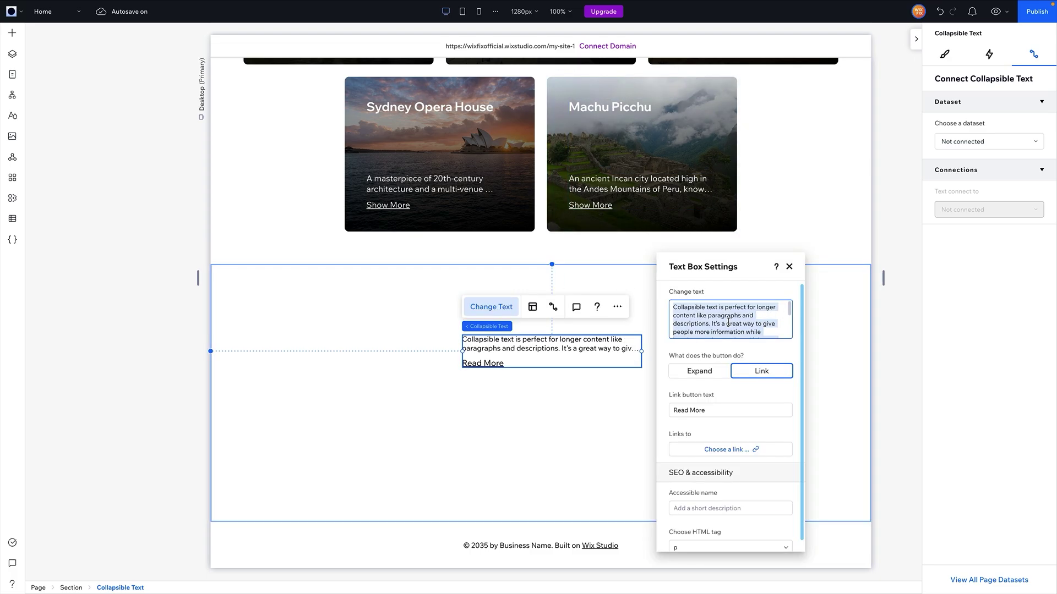
left_click(699, 371)
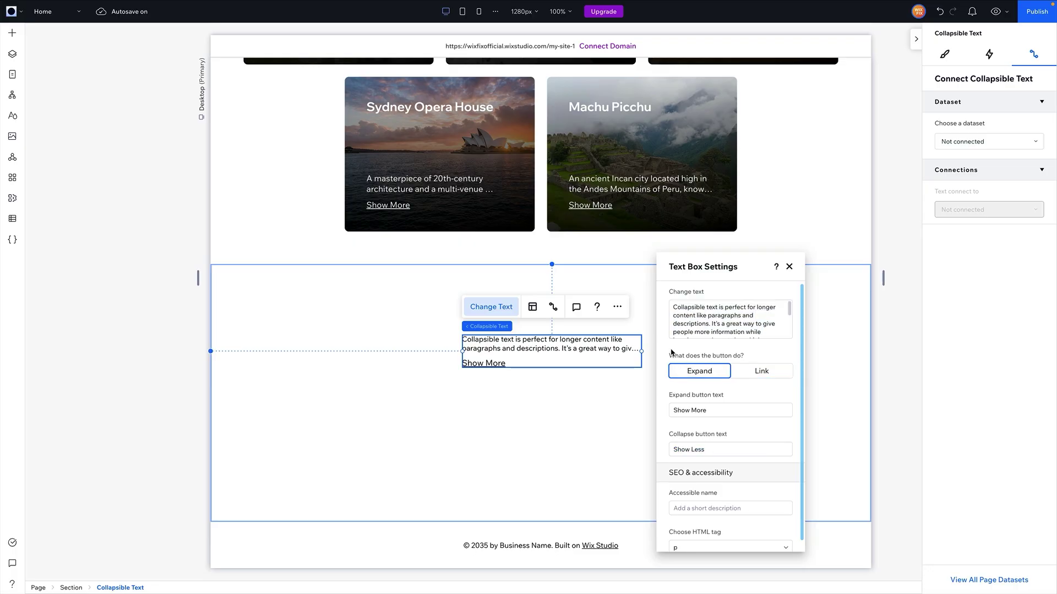
left_click(746, 375)
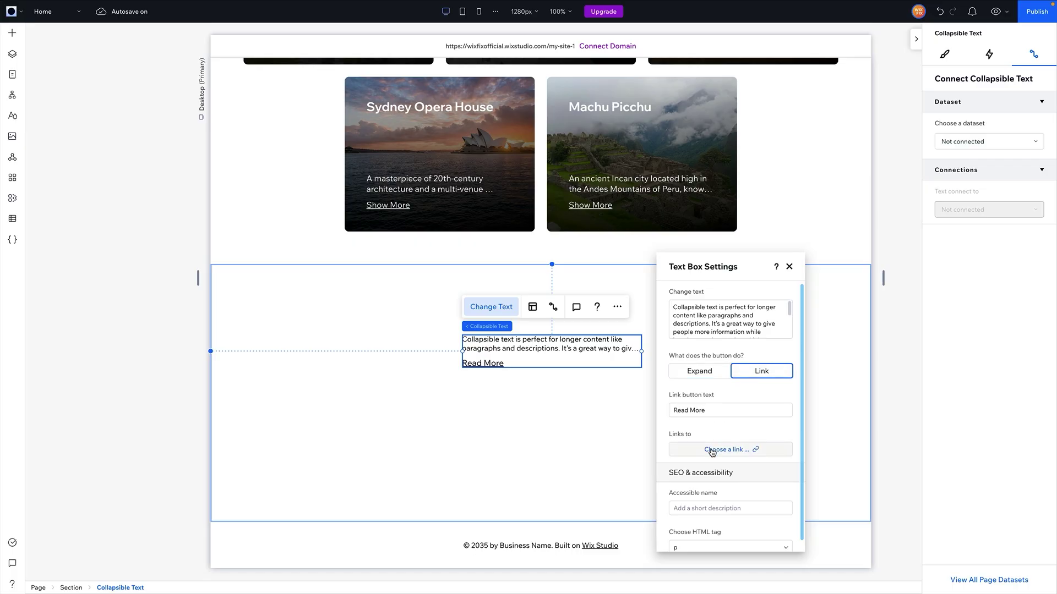
scroll(648, 315, "up", 5)
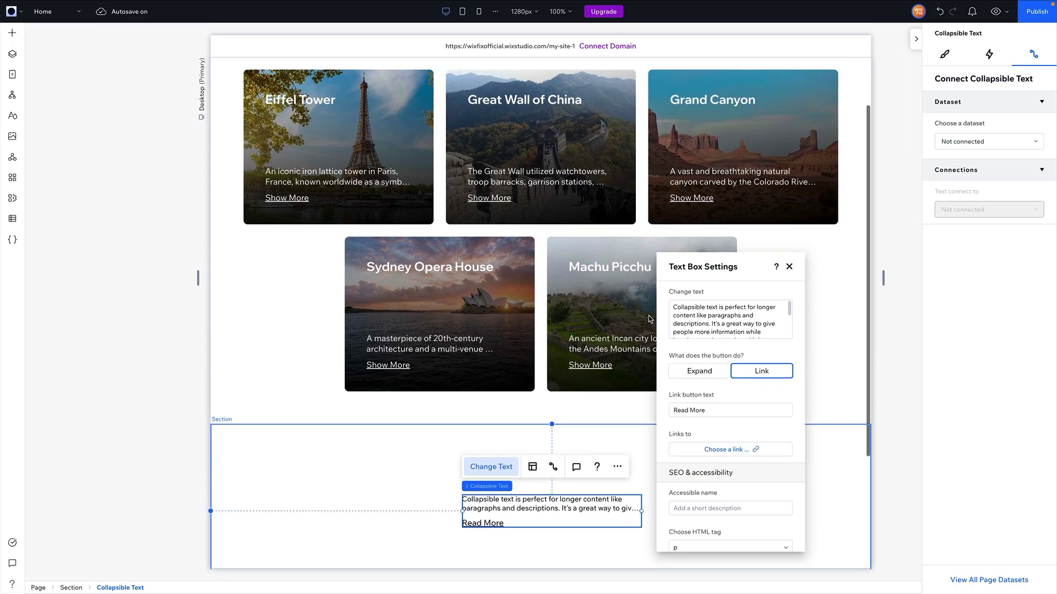
left_click(789, 266)
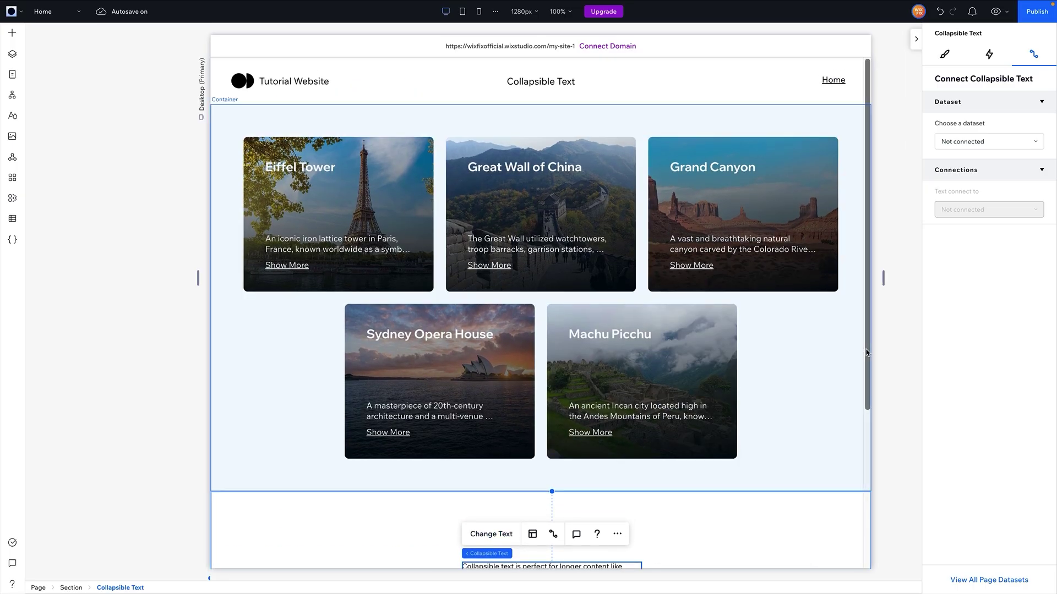